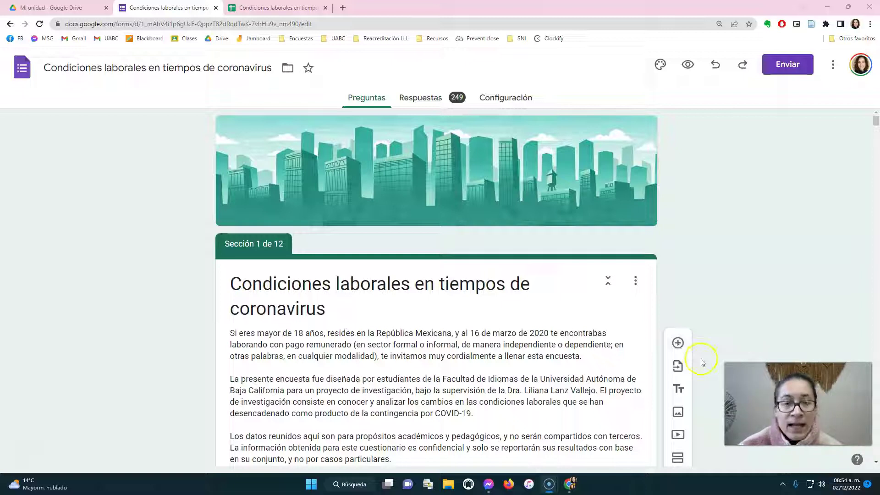
Examine the survey's introductory text in section 1 and the gender and age questions in the Datos personales section.
scroll(641, 345, down, 3)
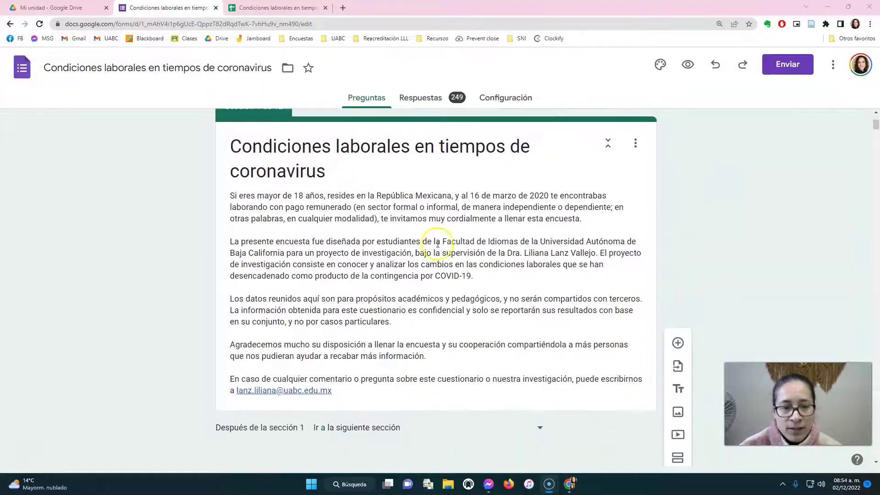
scroll(378, 210, down, 2)
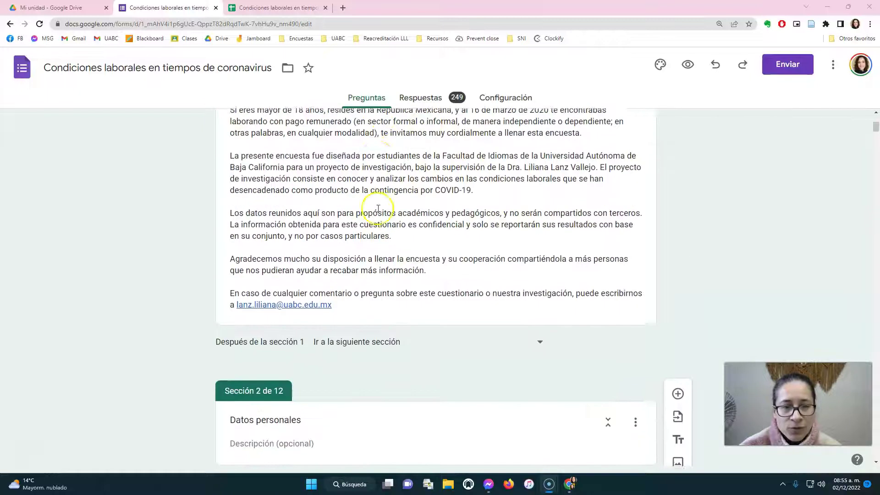
scroll(366, 192, up, 2)
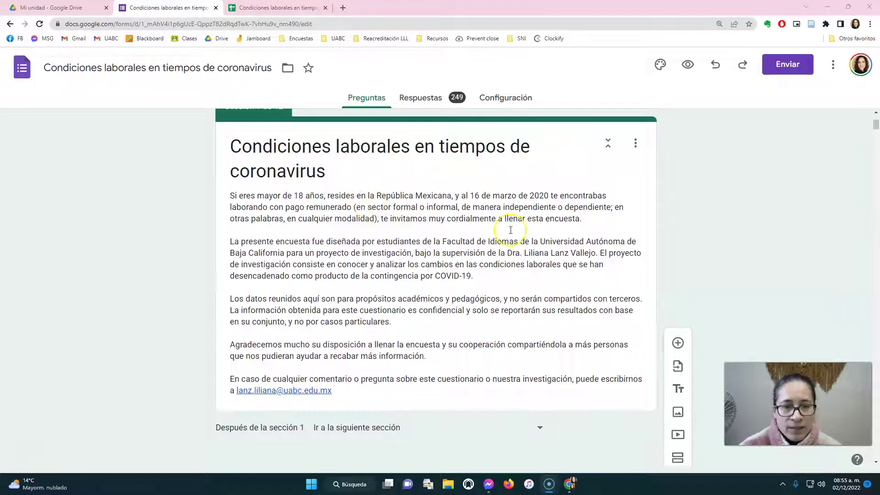
scroll(422, 312, down, 6)
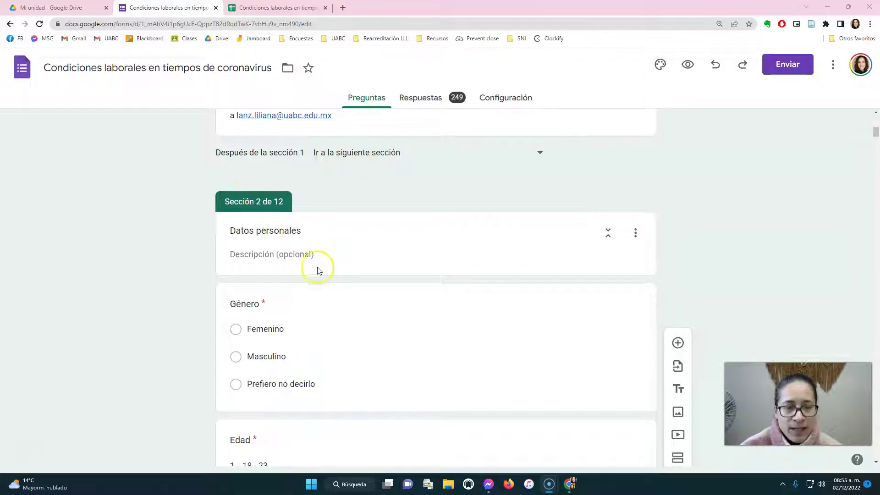
scroll(316, 268, down, 2)
scroll(306, 219, down, 2)
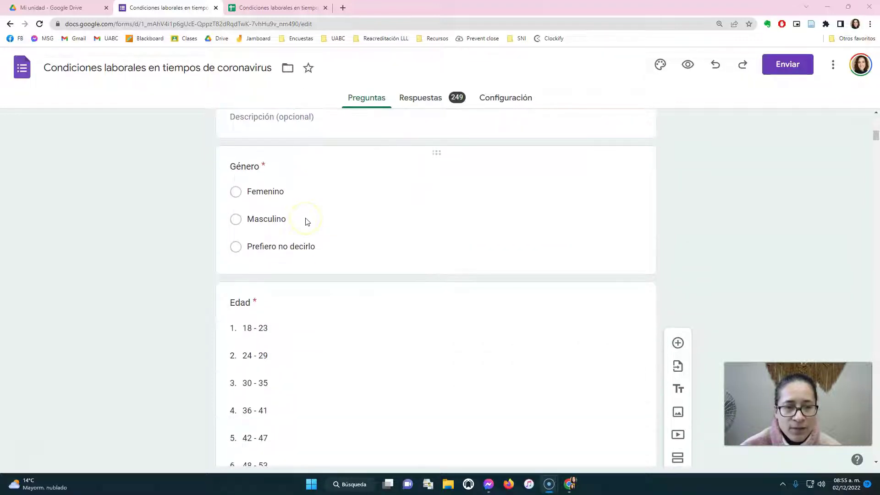
scroll(307, 219, up, 1)
scroll(321, 188, up, 1)
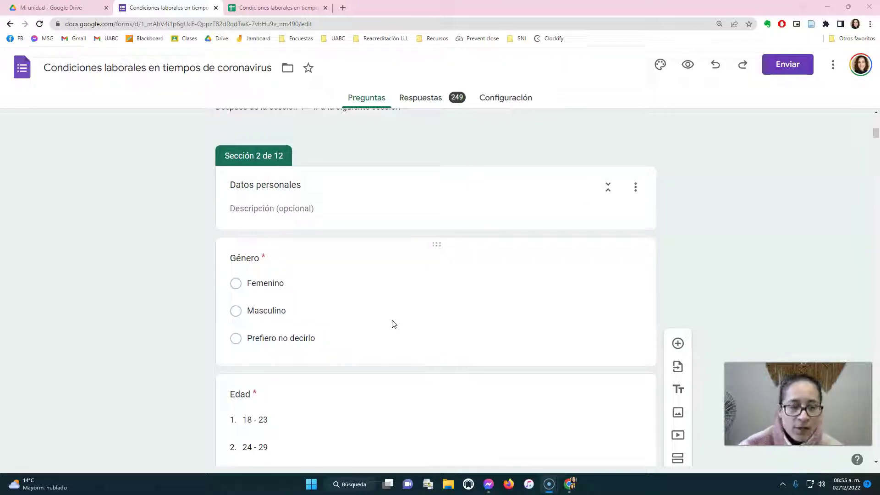
Examine section 5's question on workplace COVID-19 measures and the follow-up sections 6 and 7.
scroll(349, 285, down, 20)
scroll(350, 285, down, 20)
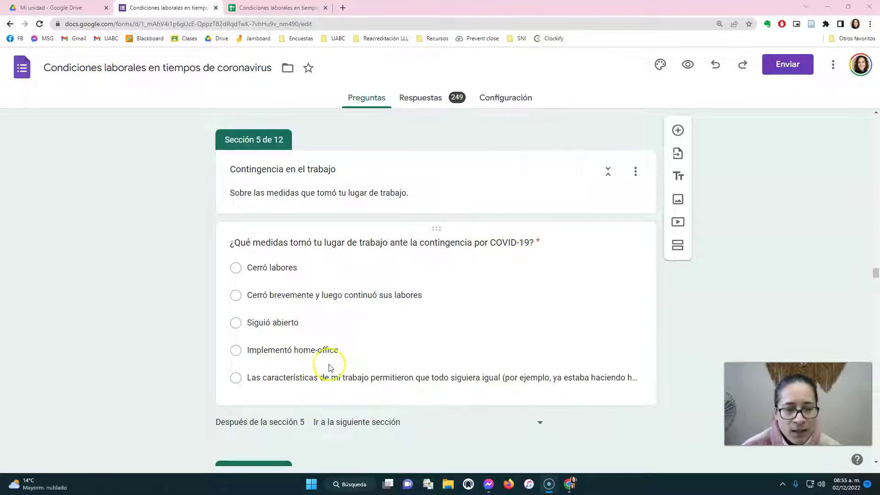
scroll(427, 311, down, 1)
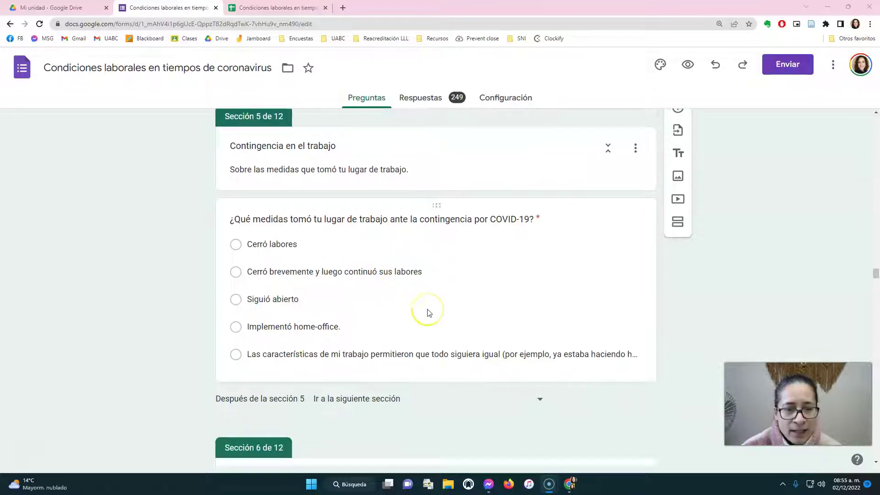
scroll(428, 312, down, 2)
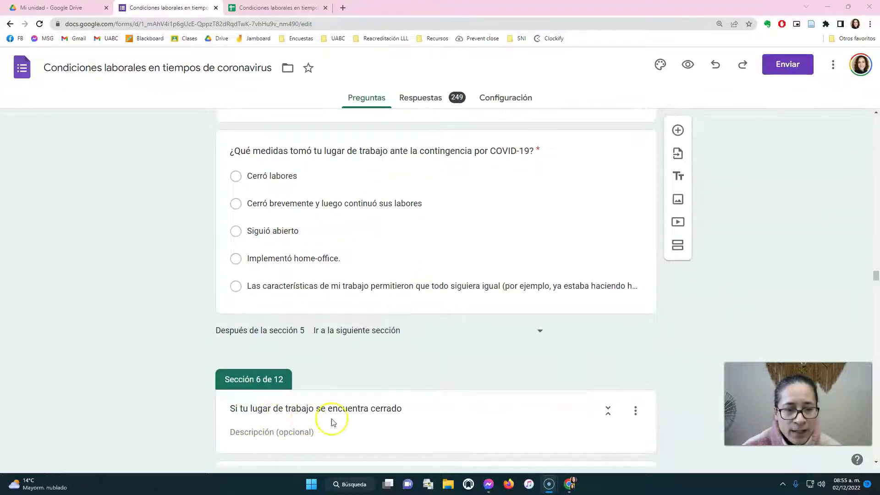
scroll(408, 404, down, 10)
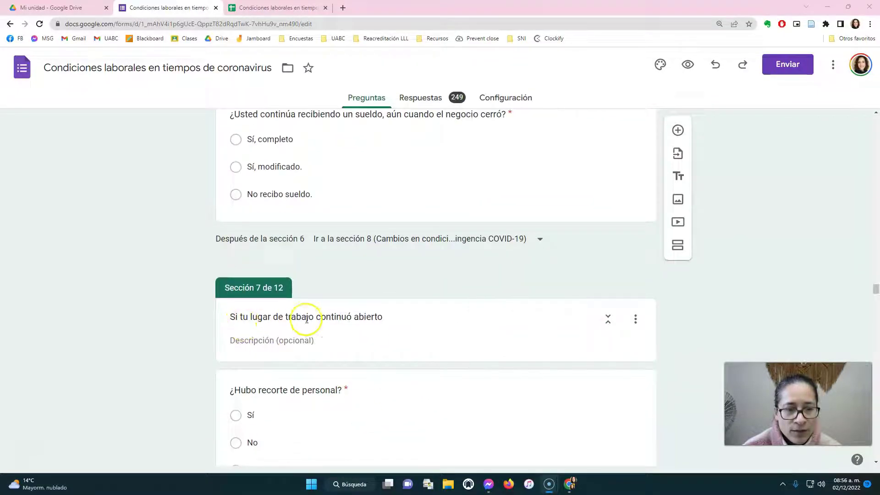
Open the workplace measures question in section 5 and examine which section each answer leads to.
scroll(389, 318, up, 2)
scroll(389, 317, up, 9)
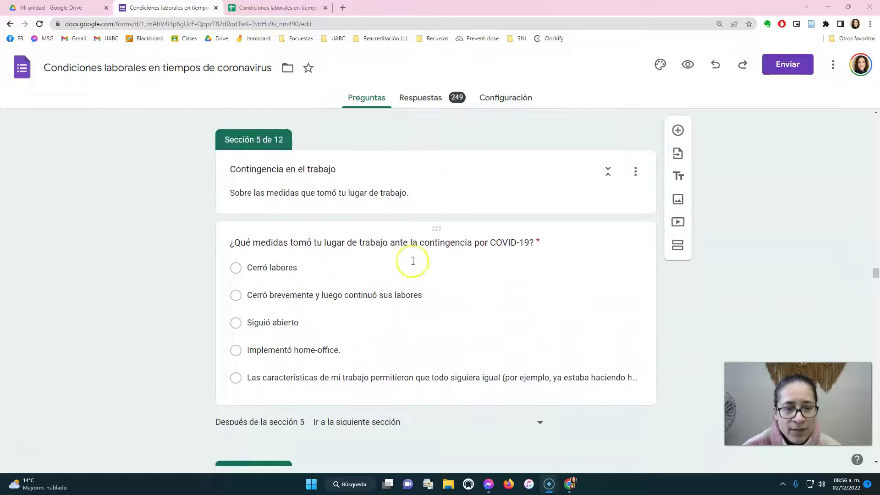
scroll(343, 310, down, 2)
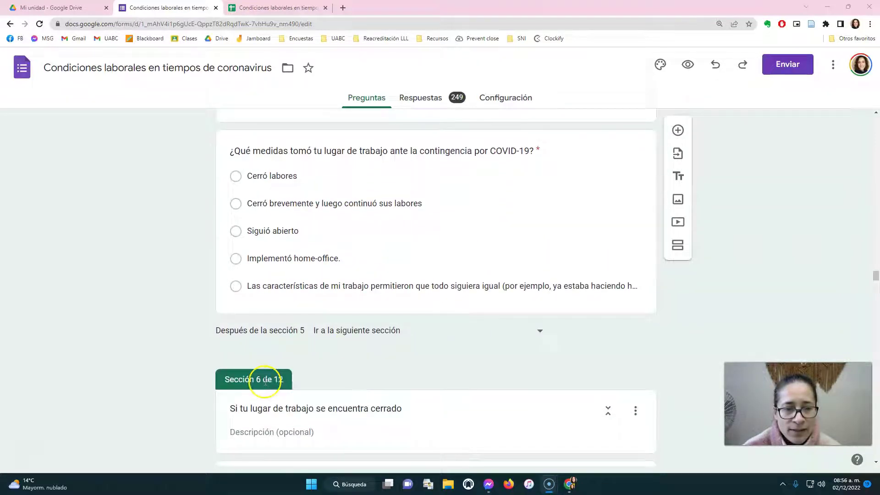
scroll(266, 382, down, 10)
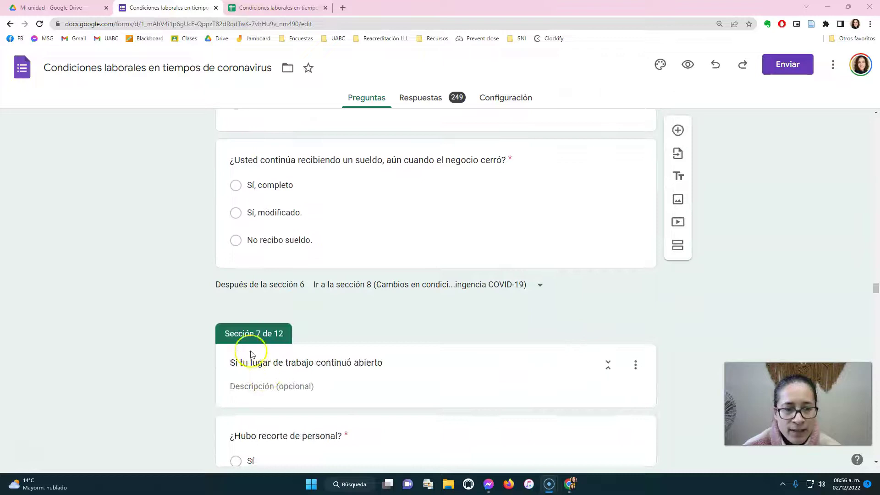
scroll(267, 346, up, 11)
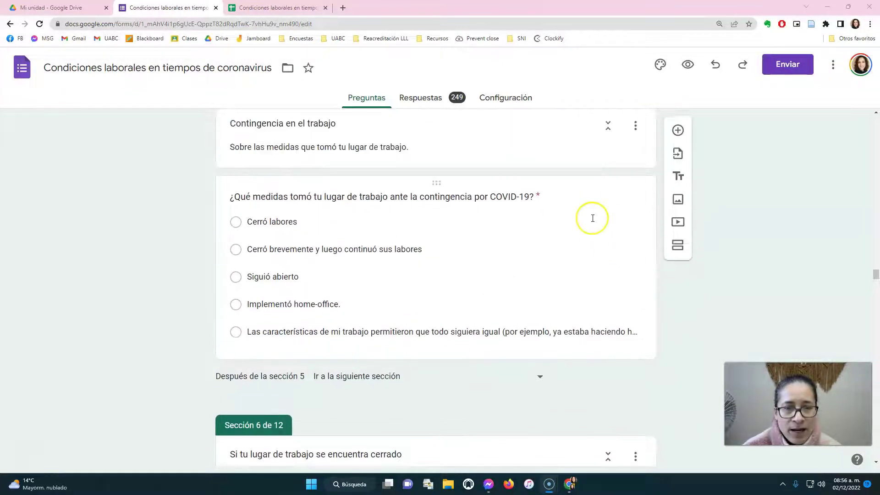
click(622, 231)
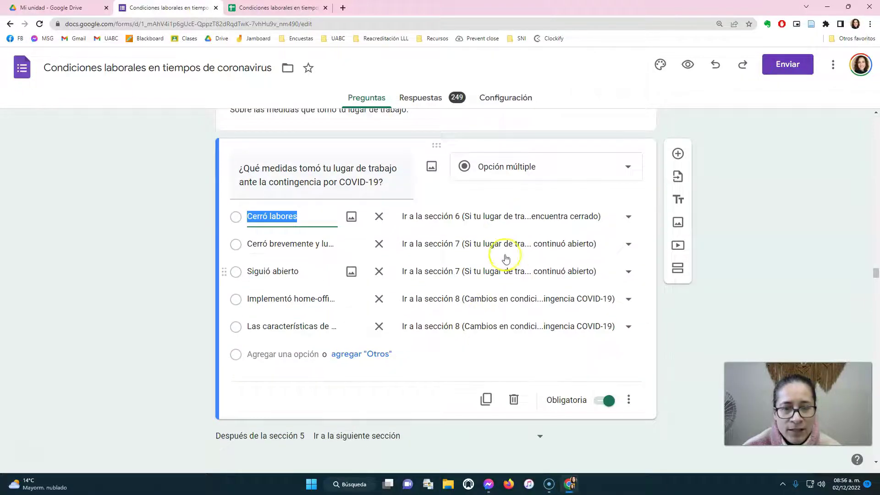
click(692, 328)
Enable answer-based section navigation for section 4's dropdown question about weekly income before 16 March 2020.
scroll(591, 346, up, 2)
scroll(590, 347, up, 6)
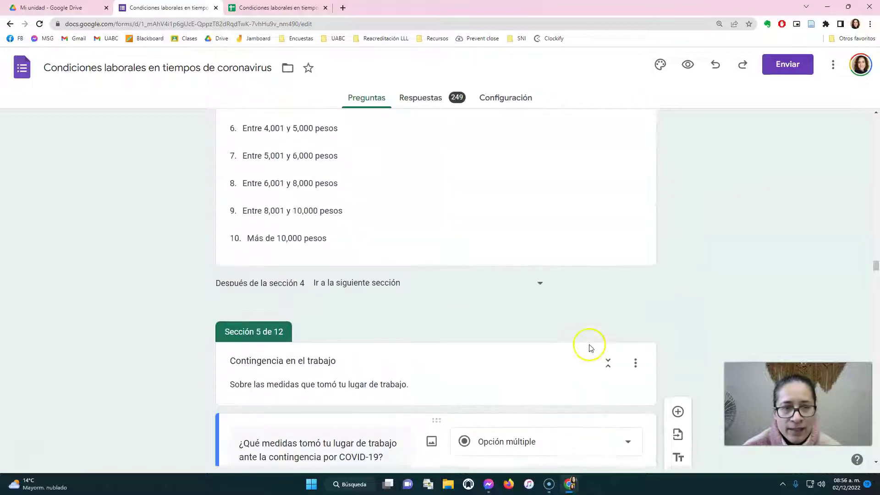
click(435, 212)
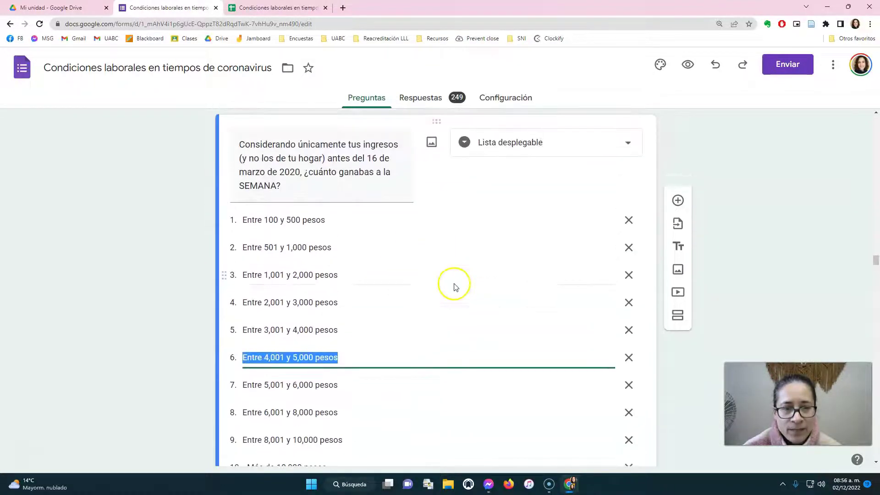
scroll(521, 297, down, 3)
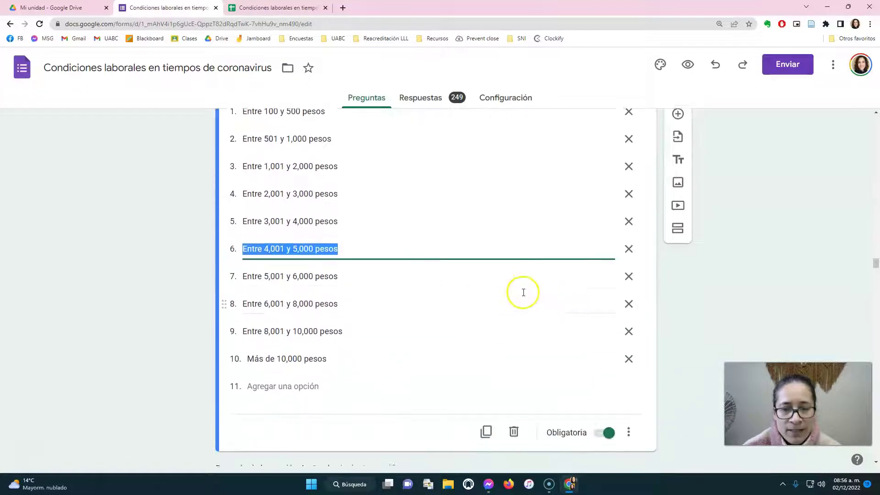
click(629, 403)
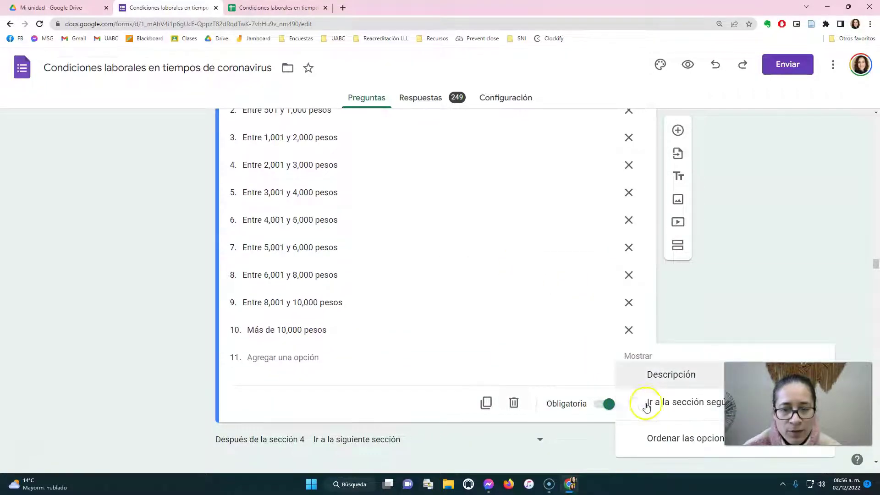
click(678, 408)
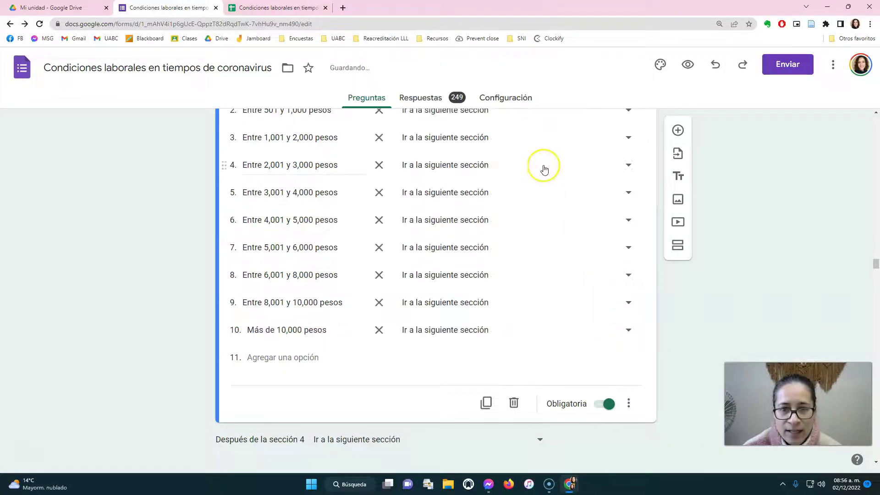
scroll(489, 269, up, 2)
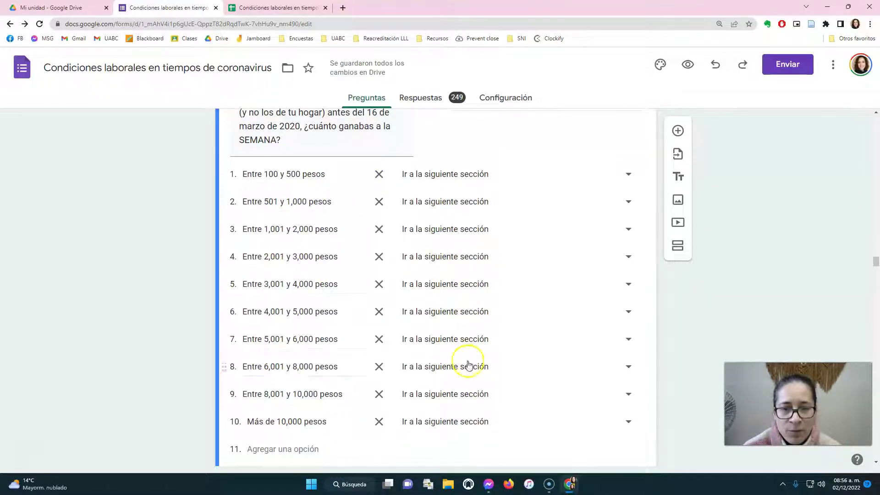
click(725, 272)
Reopen section 5's question on COVID-19 workplace measures to review the destination section assigned to each answer.
scroll(538, 351, down, 5)
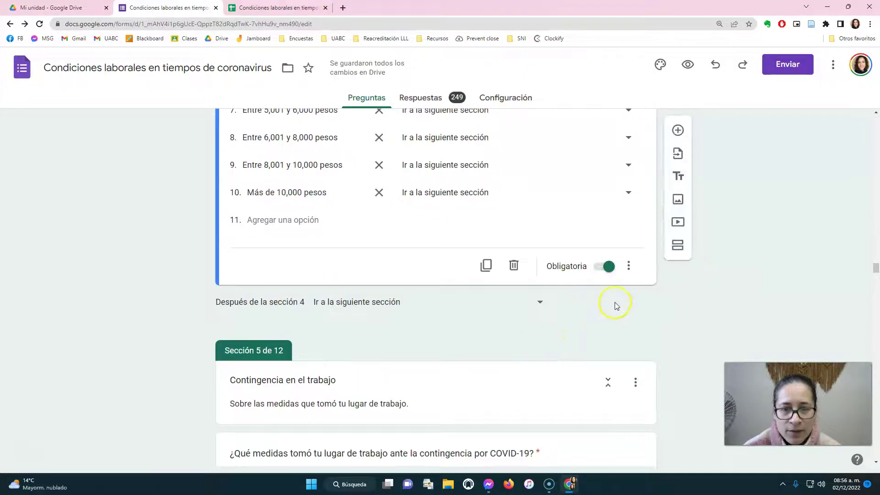
scroll(574, 361, down, 1)
scroll(522, 362, down, 10)
scroll(524, 364, up, 5)
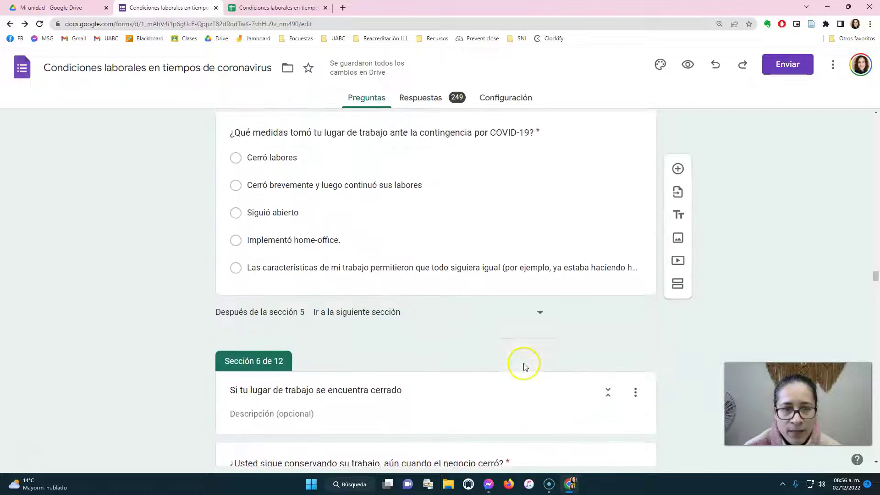
click(612, 227)
scroll(597, 329, up, 2)
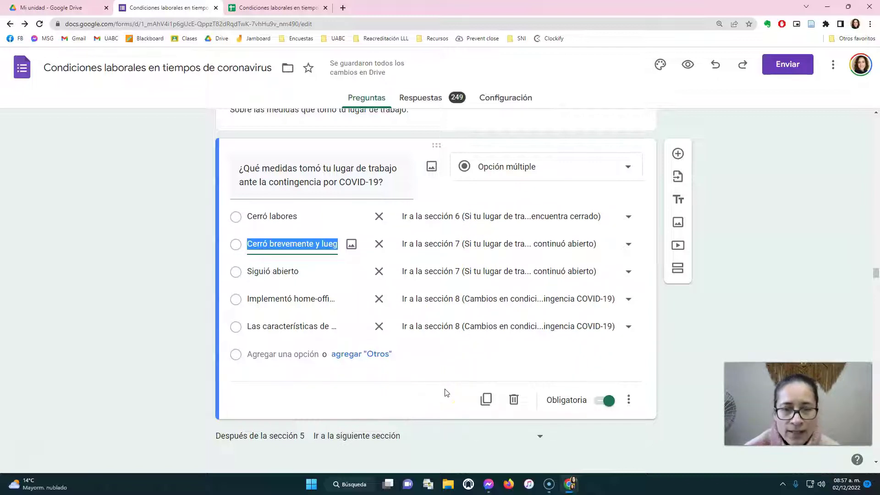
Examine the questions in section 6 for closed workplaces and the destination set after that section.
scroll(444, 392, down, 1)
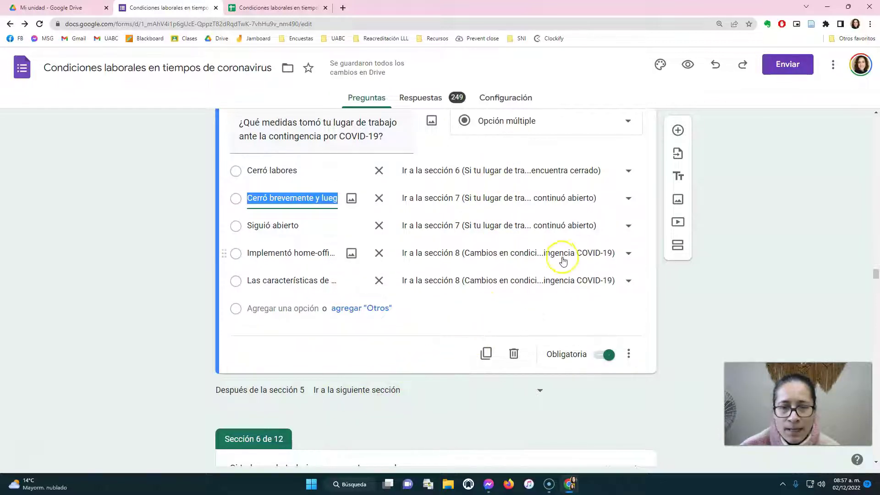
scroll(547, 276, down, 4)
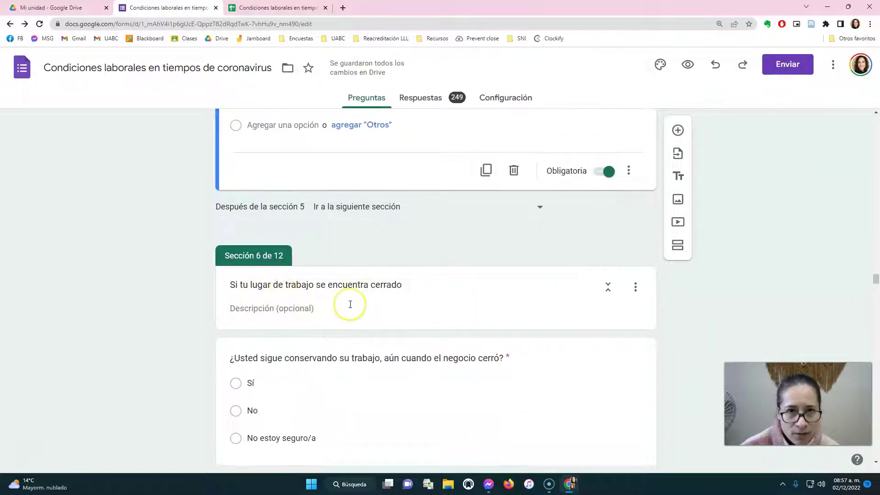
scroll(350, 304, down, 4)
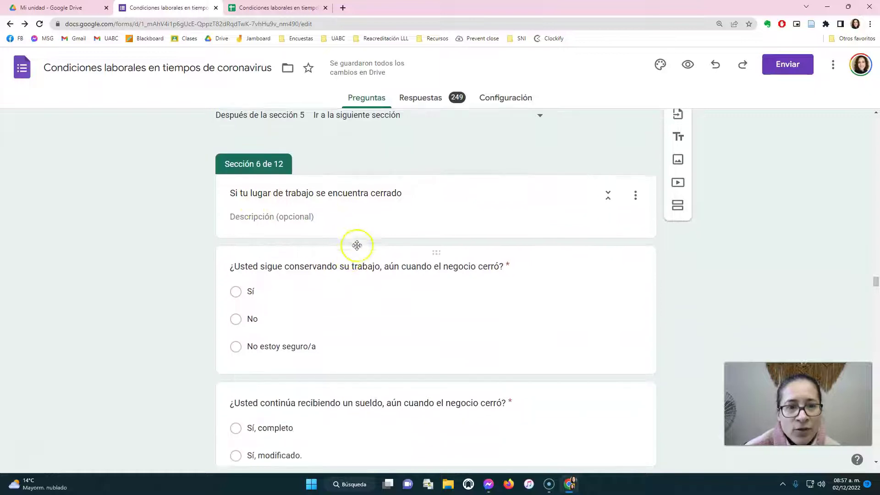
scroll(360, 287, down, 3)
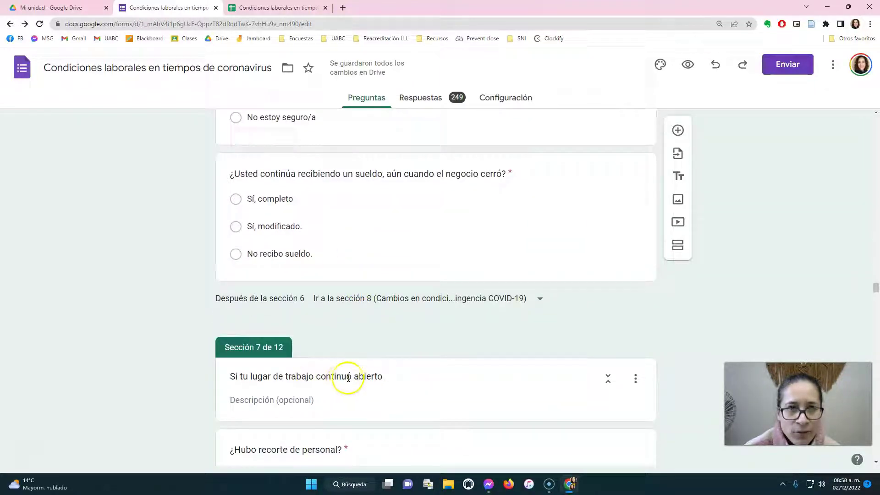
scroll(348, 377, up, 4)
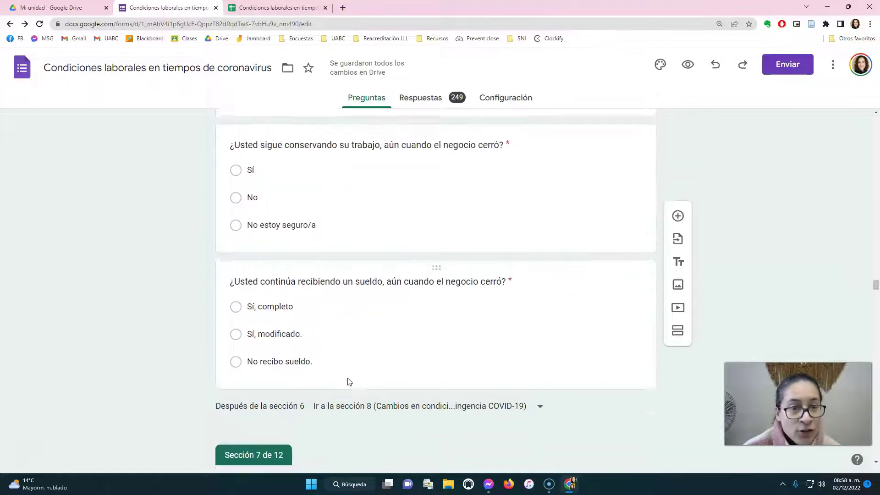
scroll(361, 186, down, 3)
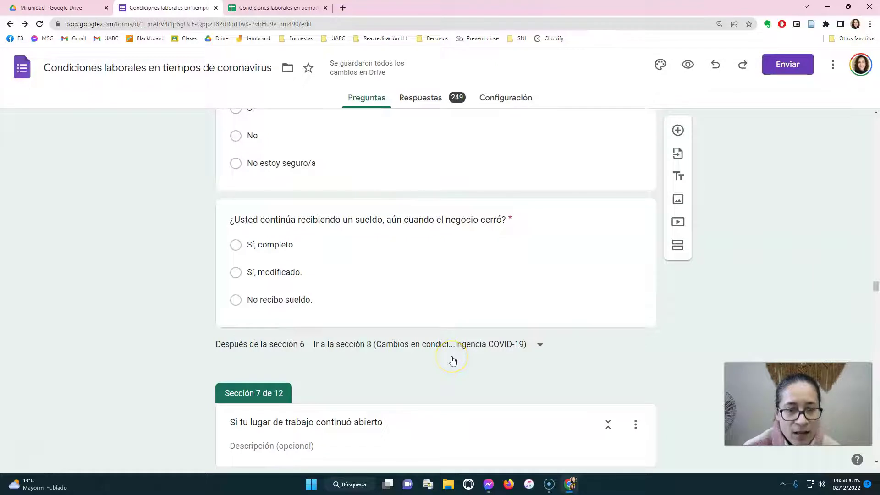
scroll(451, 358, up, 3)
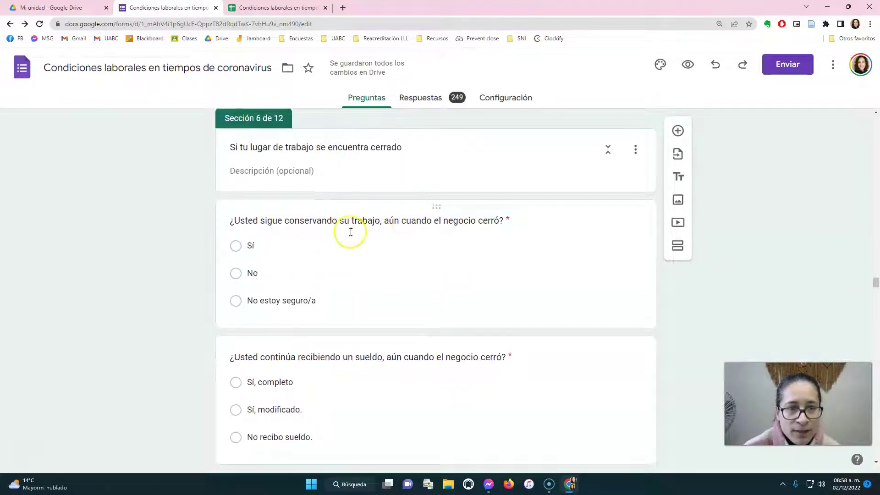
scroll(369, 316, down, 2)
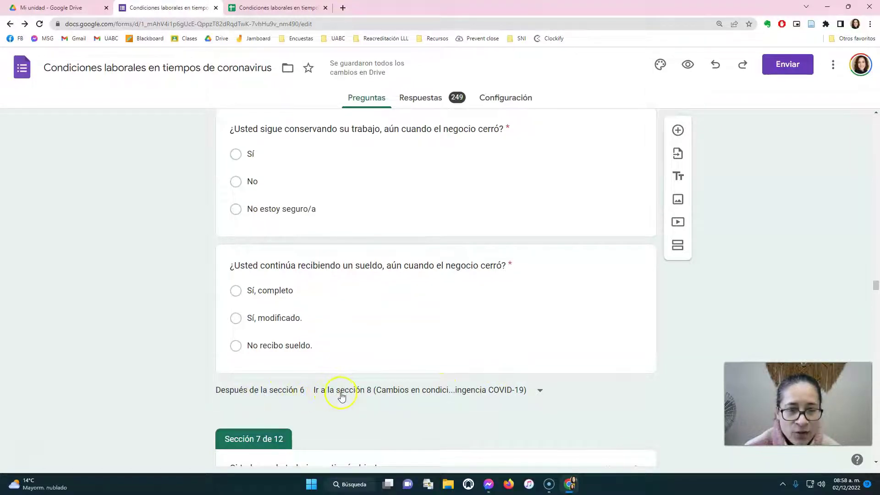
Review the destinations available after section 4, leaving it set to continue to the next section.
scroll(341, 395, up, 15)
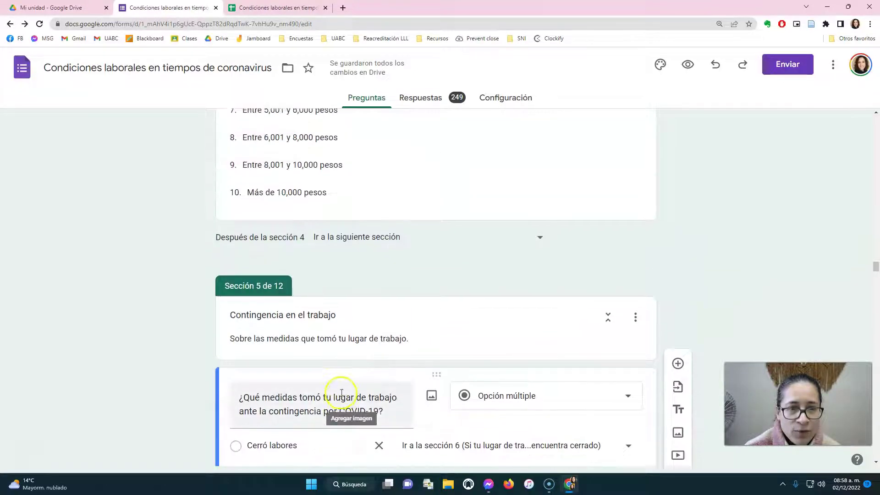
scroll(341, 394, up, 2)
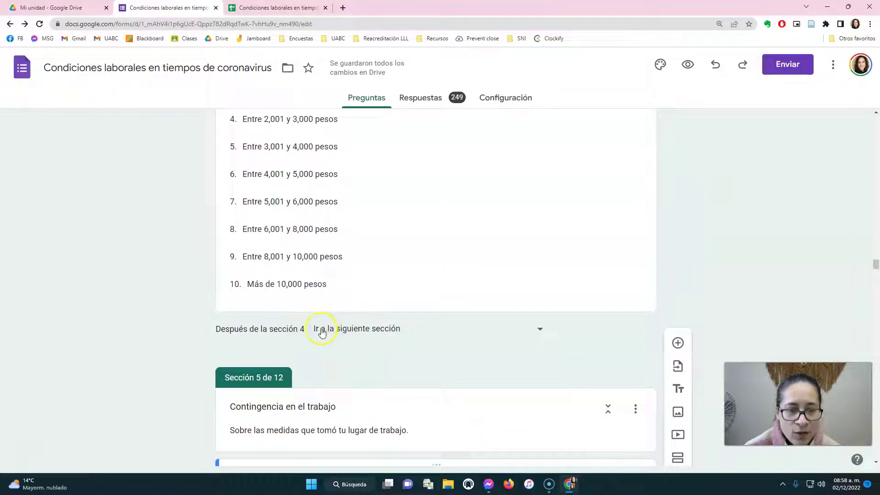
click(545, 333)
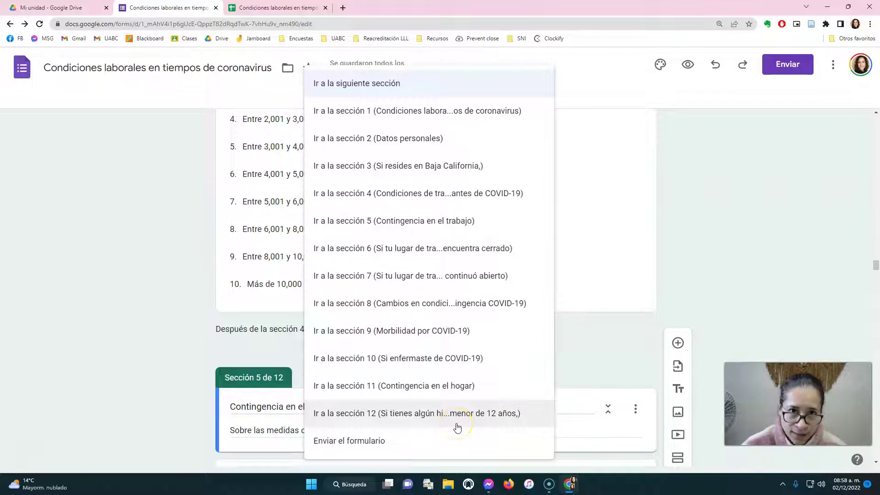
click(778, 251)
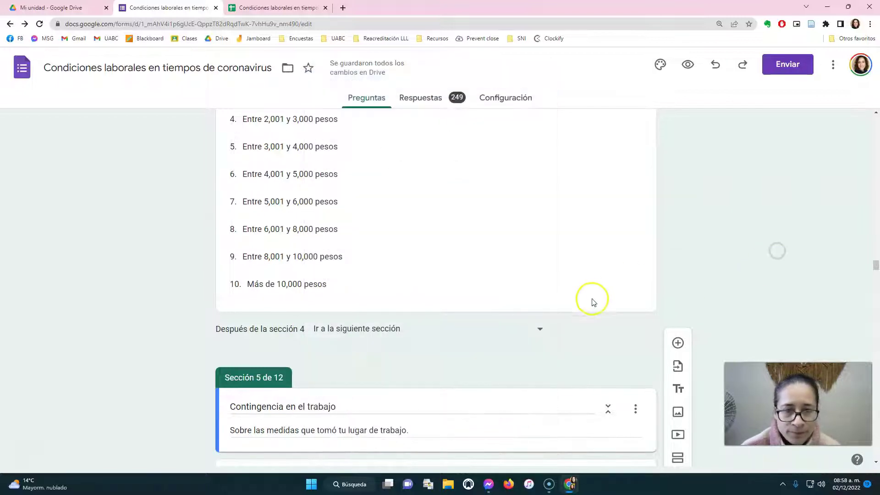
Look through the form from section 6 onward to the final questions of section 12.
scroll(592, 298, down, 7)
scroll(592, 299, down, 6)
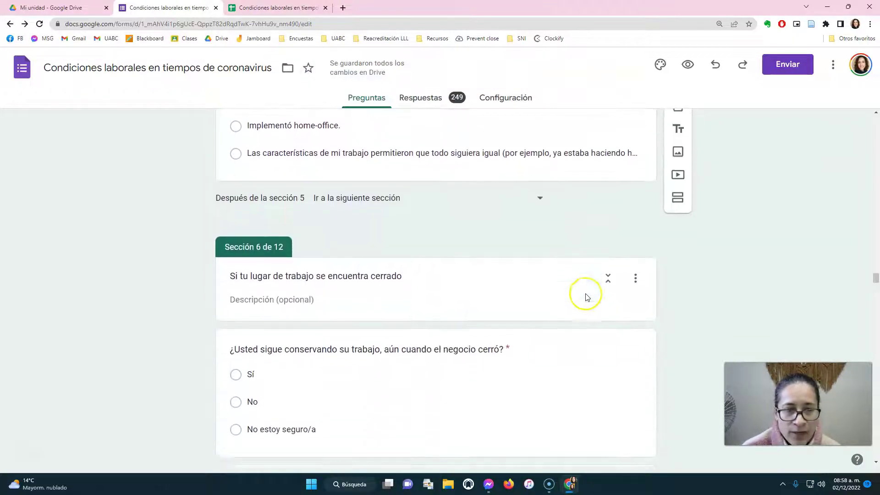
scroll(585, 293, down, 2)
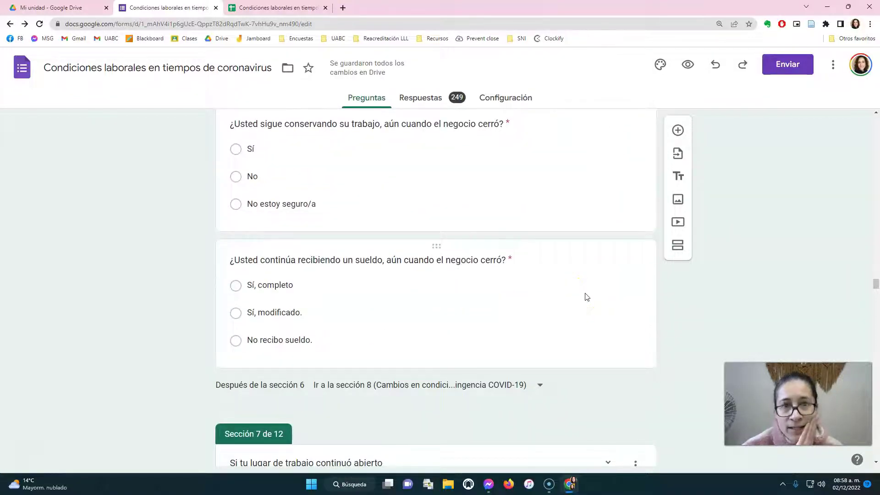
scroll(586, 297, down, 3)
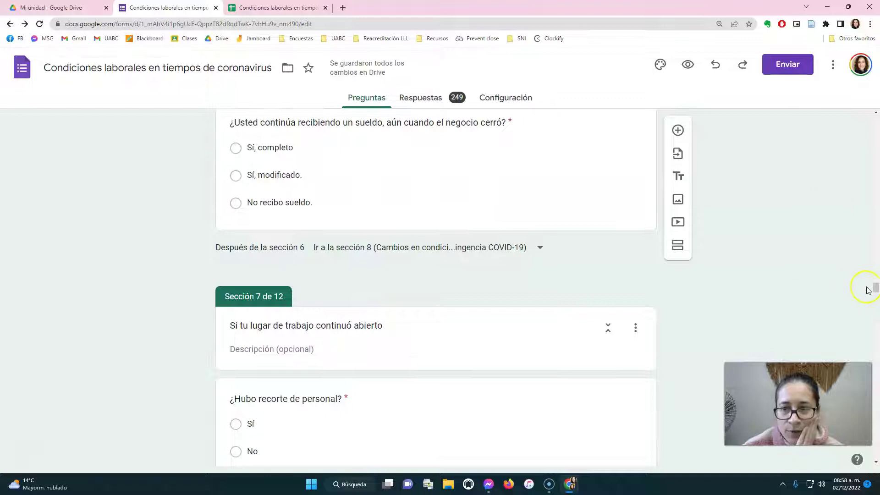
scroll(867, 290, down, 7)
scroll(824, 296, up, 7)
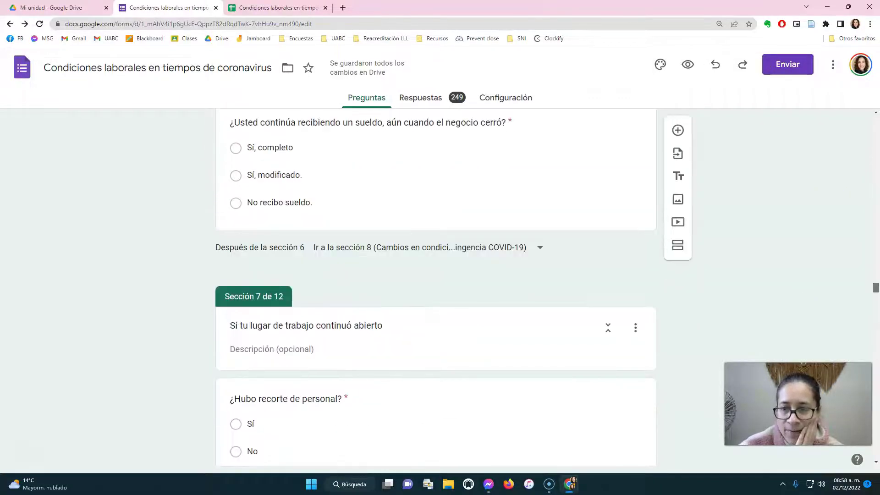
scroll(435, 293, down, 15)
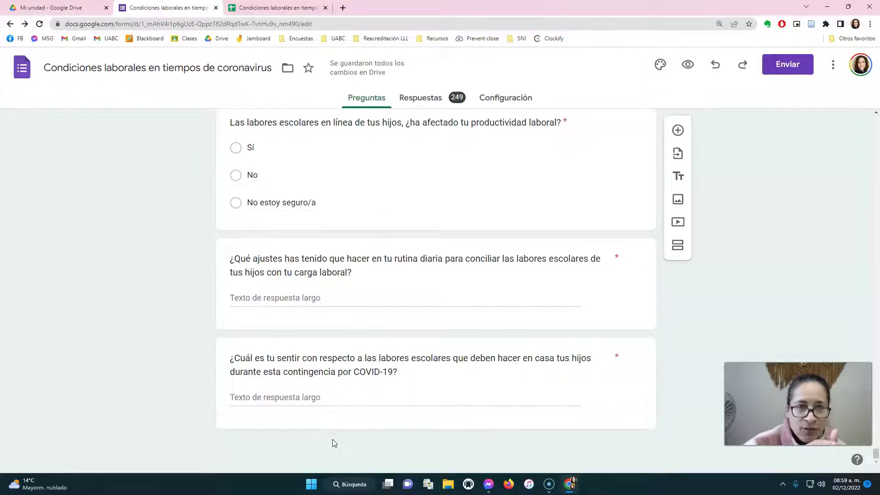
Examine the destinations available after section 11, including submitting the form, without changing the setting.
scroll(365, 399, up, 10)
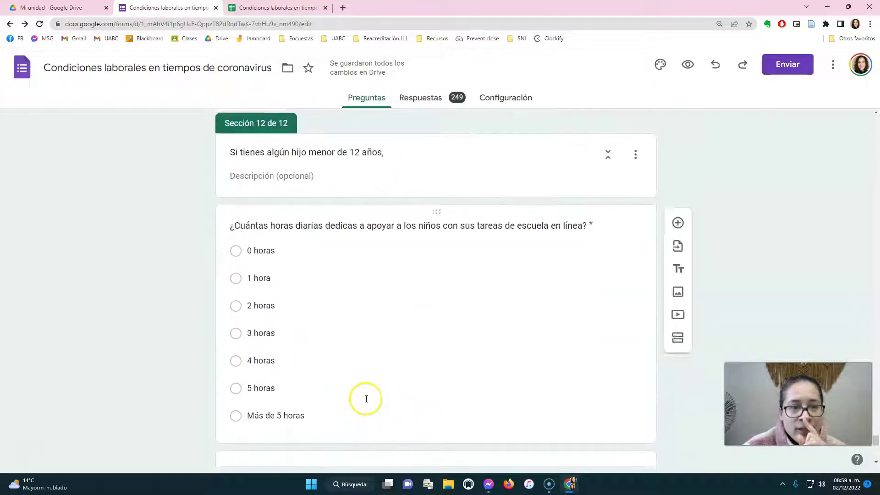
scroll(366, 396, up, 4)
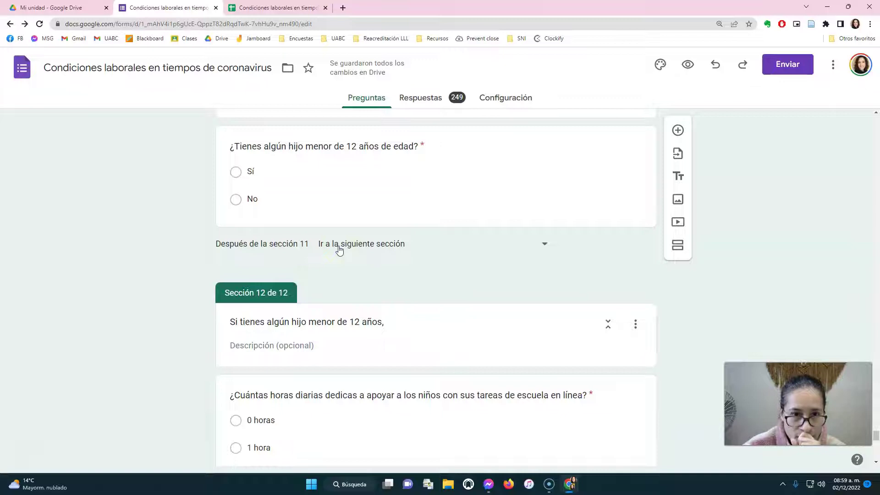
click(339, 250)
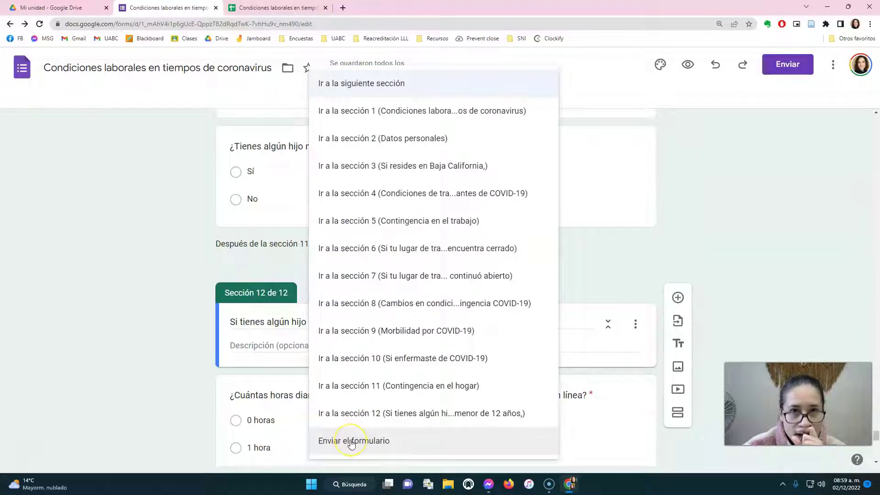
click(778, 316)
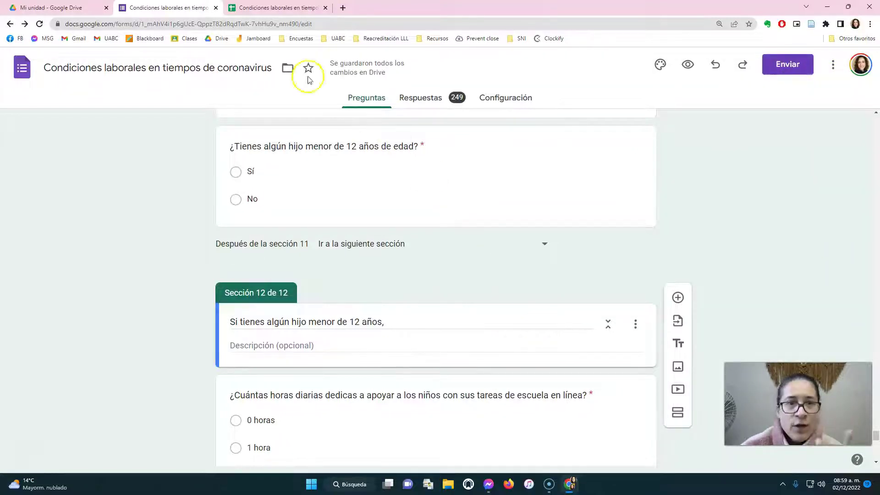
Review the email, link and HTML embedding options for sending the form, and close them without sending it.
click(790, 69)
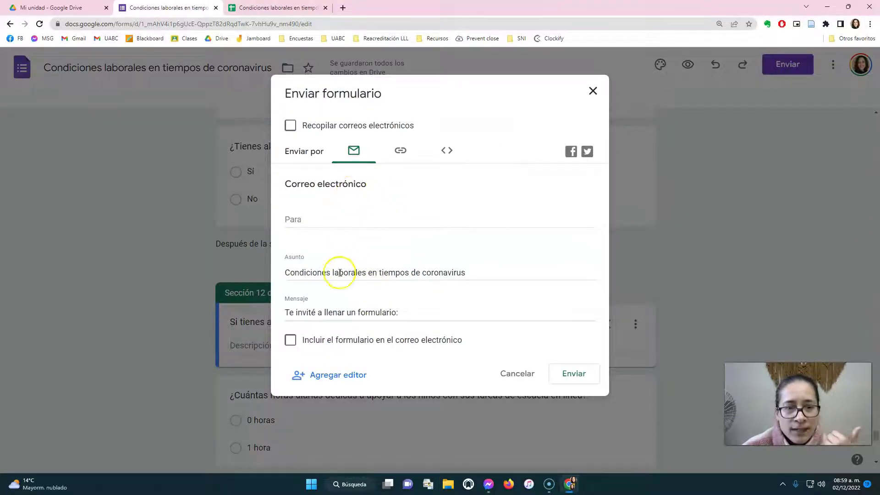
click(402, 151)
click(446, 150)
click(401, 150)
click(372, 214)
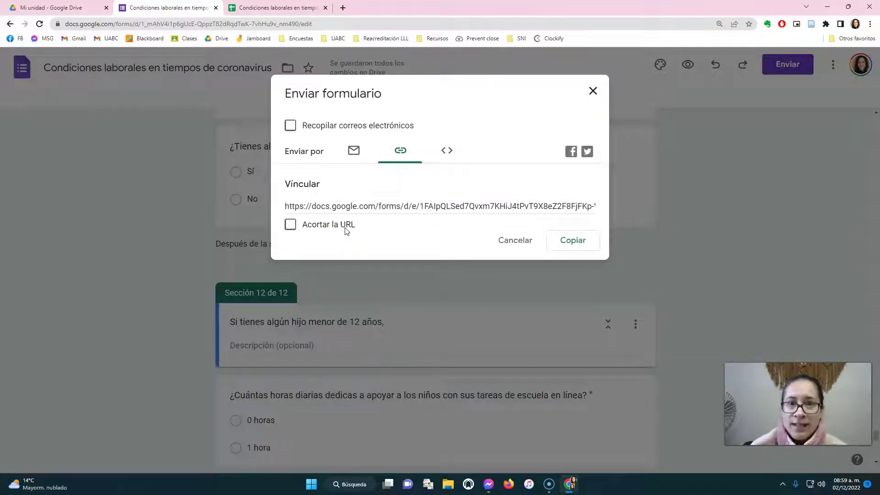
click(573, 239)
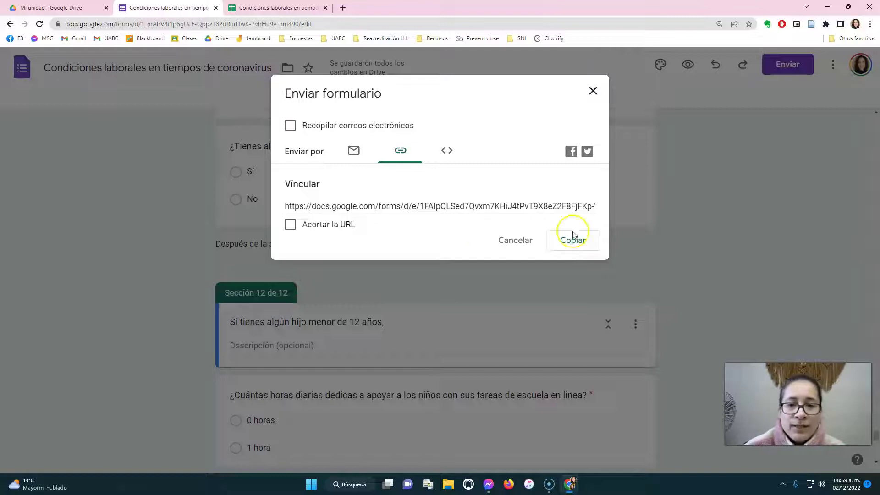
click(515, 243)
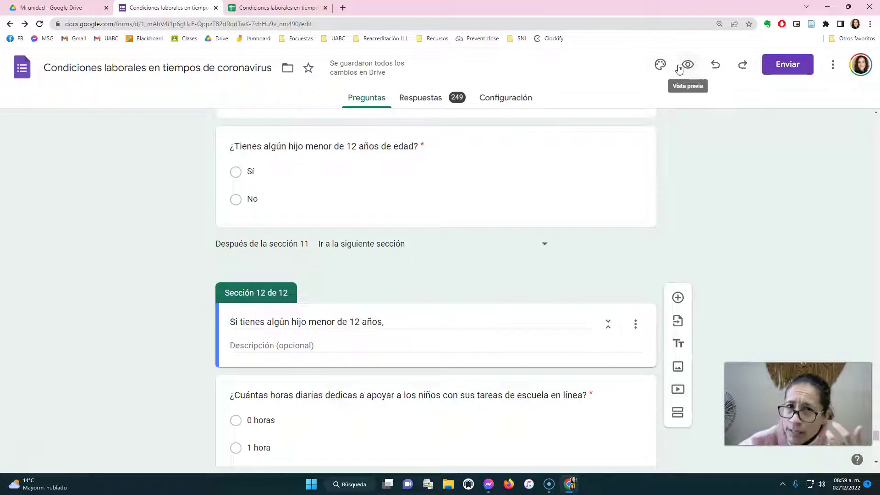
Open the form's print preview with Guardar como PDF as the destination.
click(832, 67)
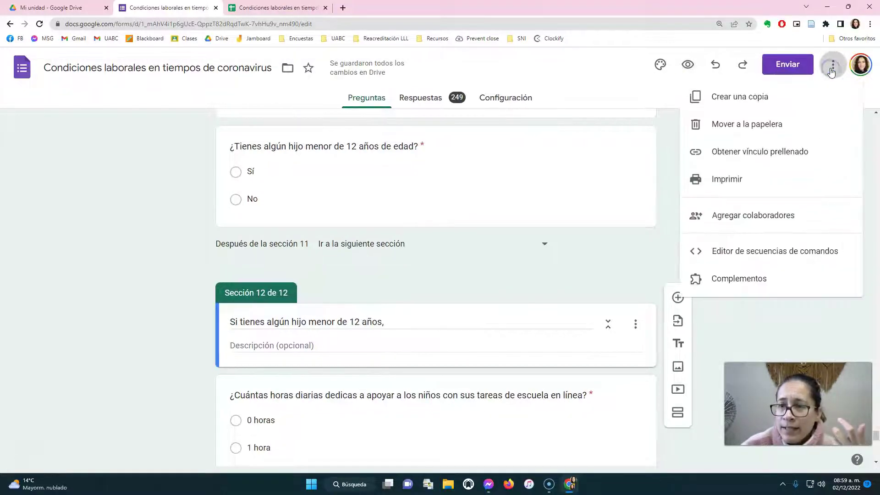
click(735, 185)
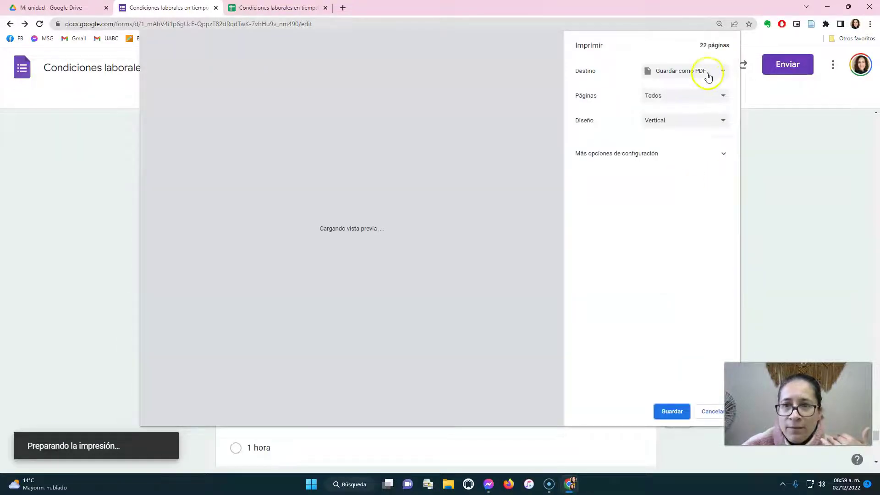
click(682, 72)
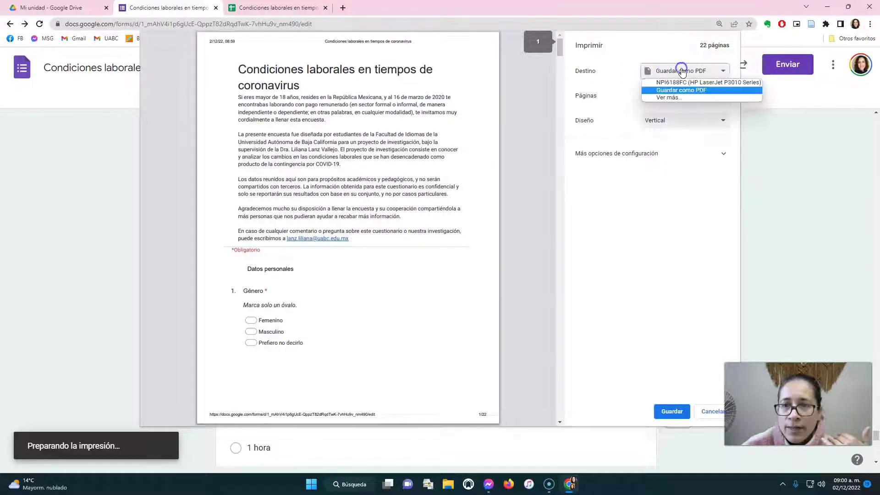
click(672, 92)
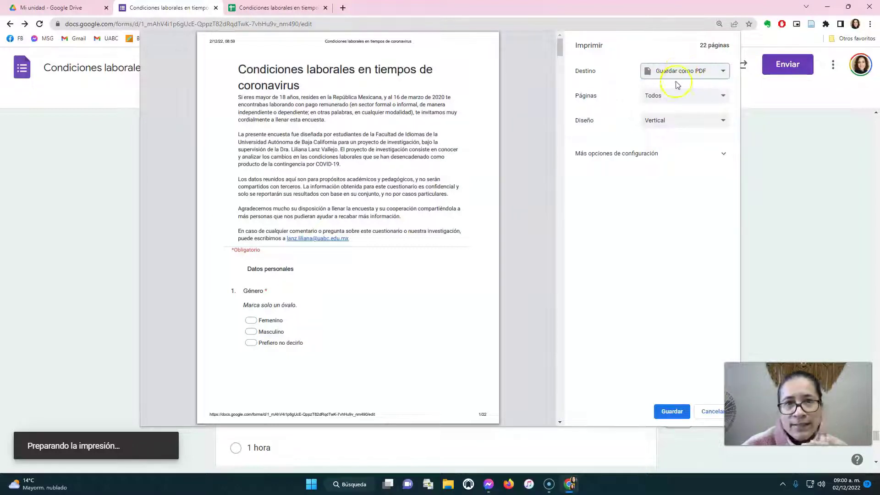
Examine in the print preview how each state in question 7 routes respondents to question 8 or 9.
scroll(344, 246, down, 5)
scroll(343, 245, up, 3)
scroll(345, 249, down, 10)
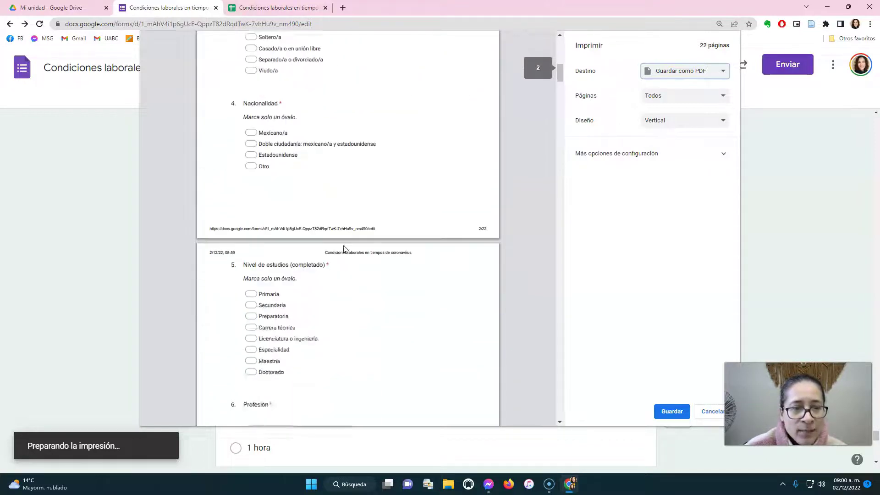
scroll(345, 248, down, 12)
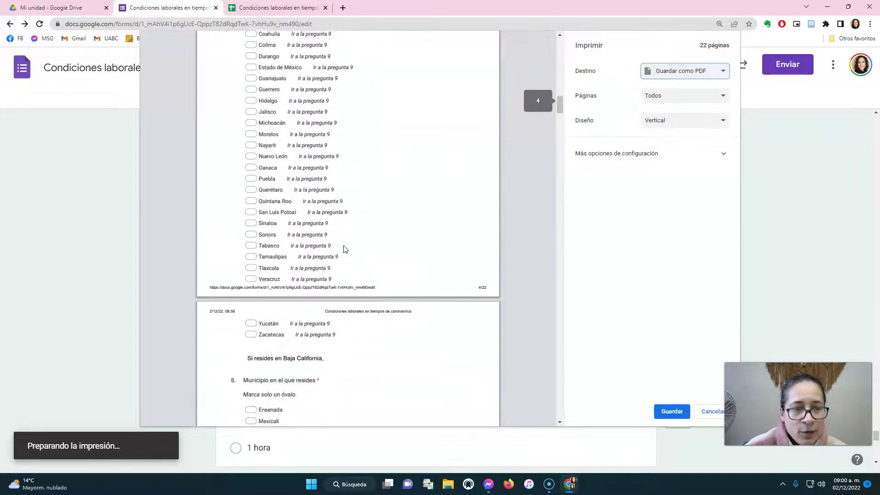
scroll(275, 261, up, 5)
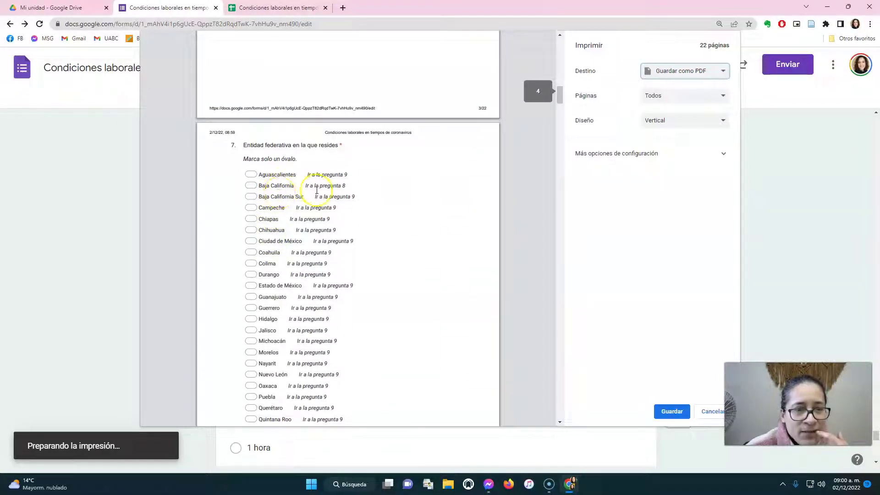
scroll(328, 220, down, 6)
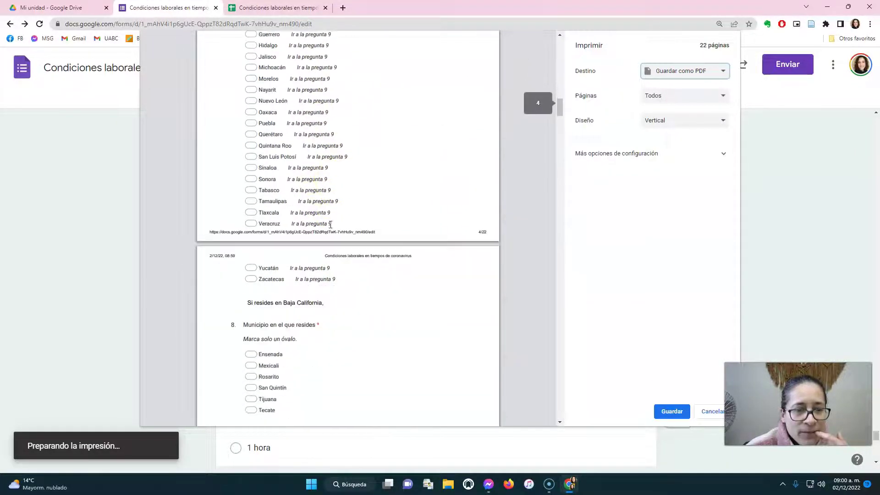
scroll(275, 293, down, 1)
scroll(265, 328, down, 2)
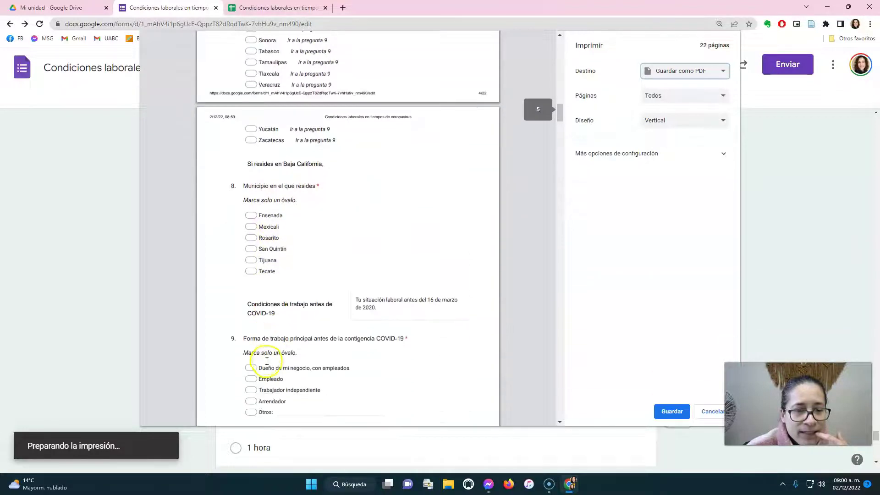
scroll(268, 361, up, 8)
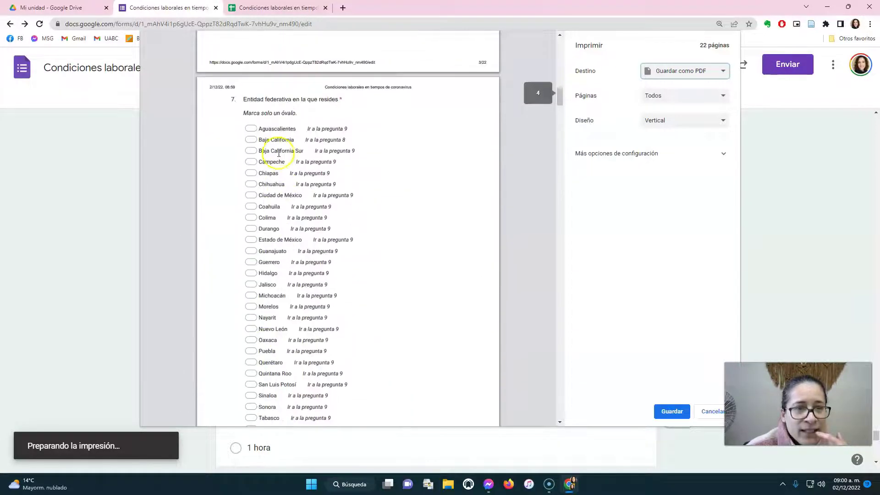
scroll(330, 156, down, 5)
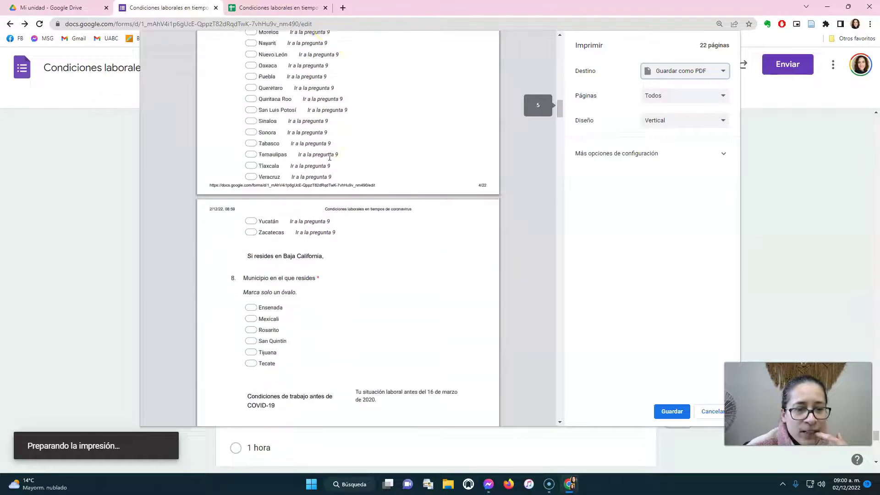
scroll(323, 174, down, 1)
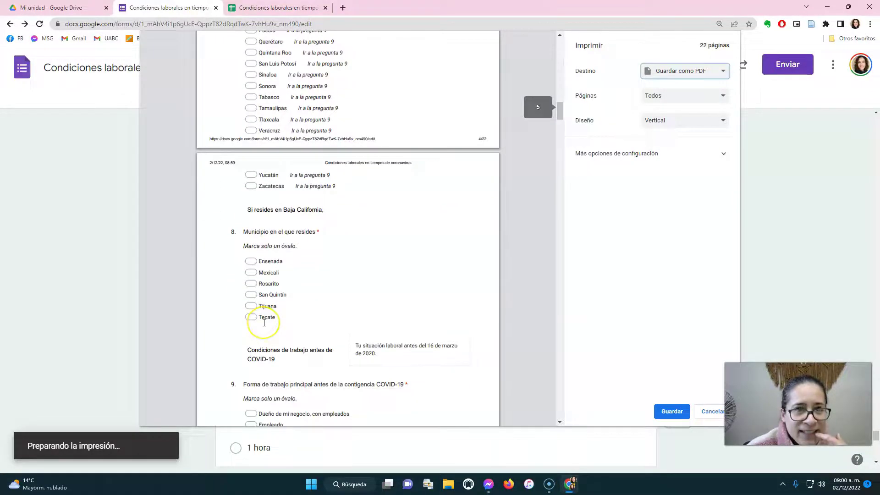
Examine the printed routing of question 17 on workplace measures and after question 19, and close the preview without saving.
scroll(314, 330, down, 8)
scroll(315, 308, down, 20)
scroll(315, 308, down, 6)
scroll(304, 203, up, 2)
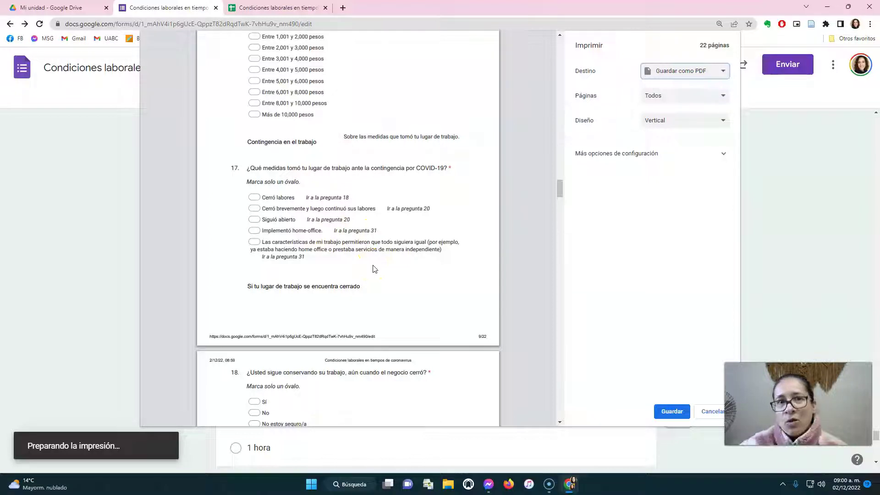
scroll(370, 263, down, 15)
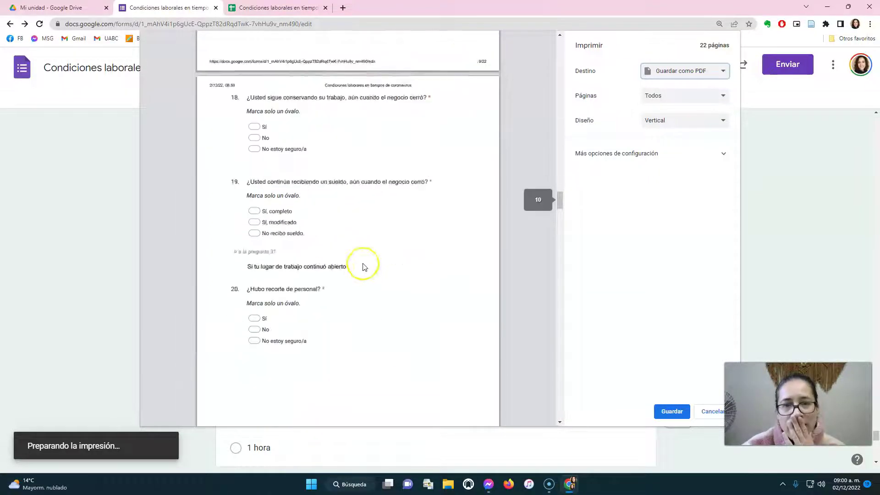
click(708, 413)
Return to the start of the form, open its response summary and inspect the Masculino share in the Género chart.
scroll(426, 249, up, 5)
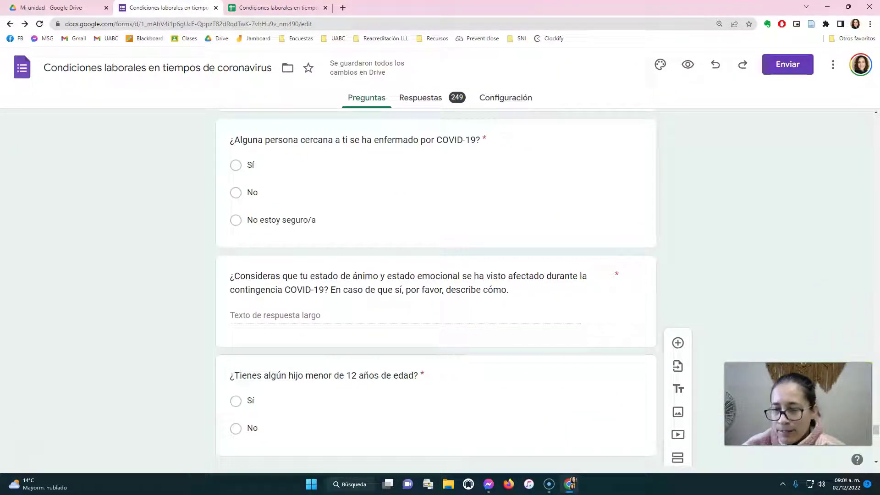
drag(878, 435, 876, 120)
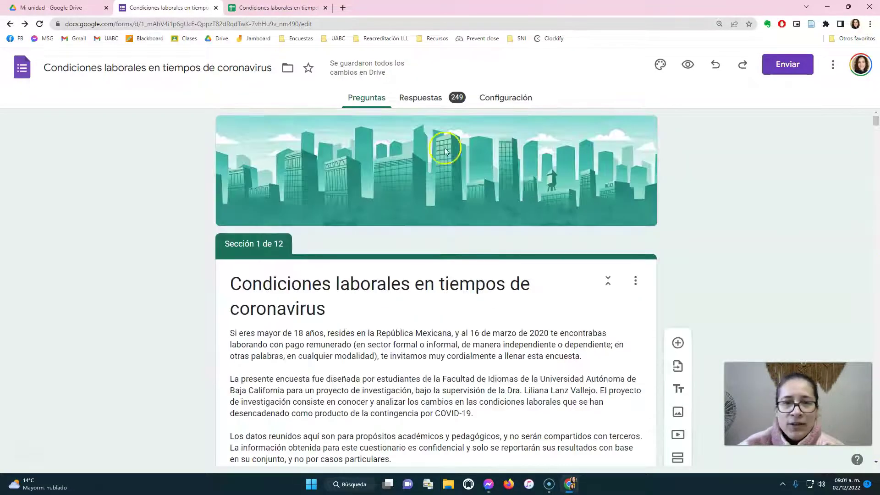
click(431, 97)
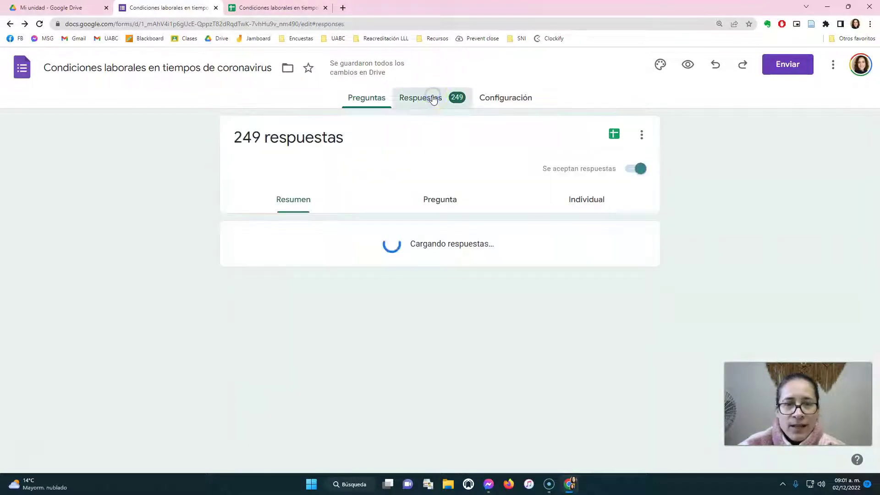
mouse_move(395, 336)
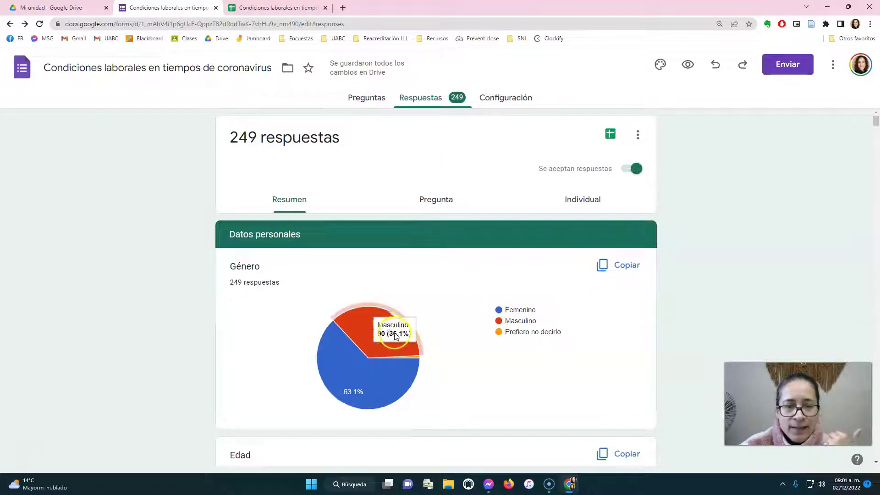
Review the personal data charts in the response summary, from Género to Nivel de estudios, and open the linked responses spreadsheet.
mouse_move(367, 352)
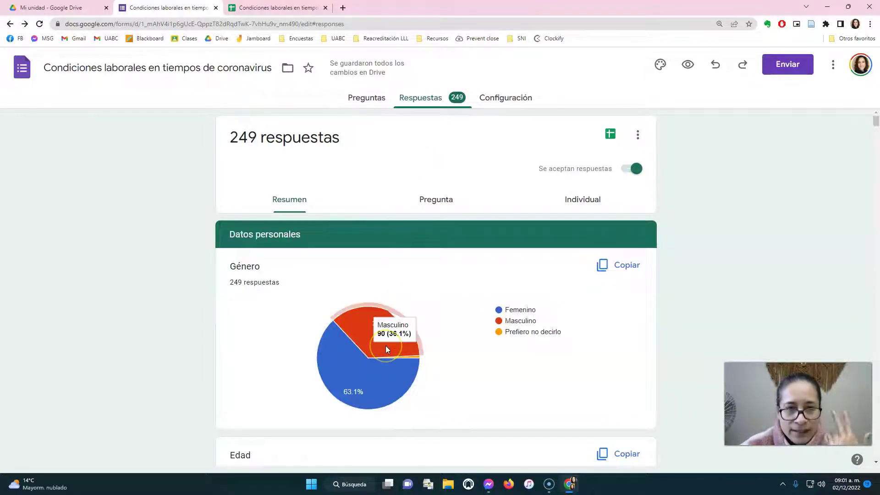
scroll(387, 362, down, 1)
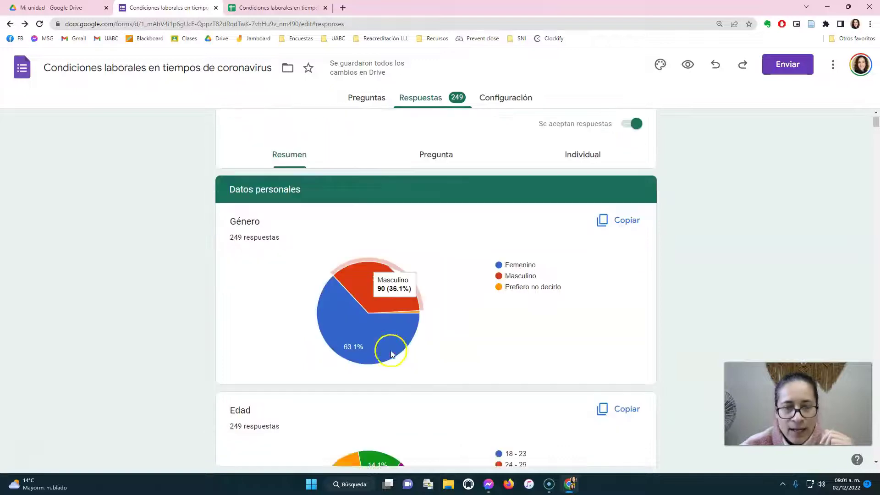
scroll(391, 350, down, 12)
scroll(391, 350, down, 4)
scroll(391, 350, up, 3)
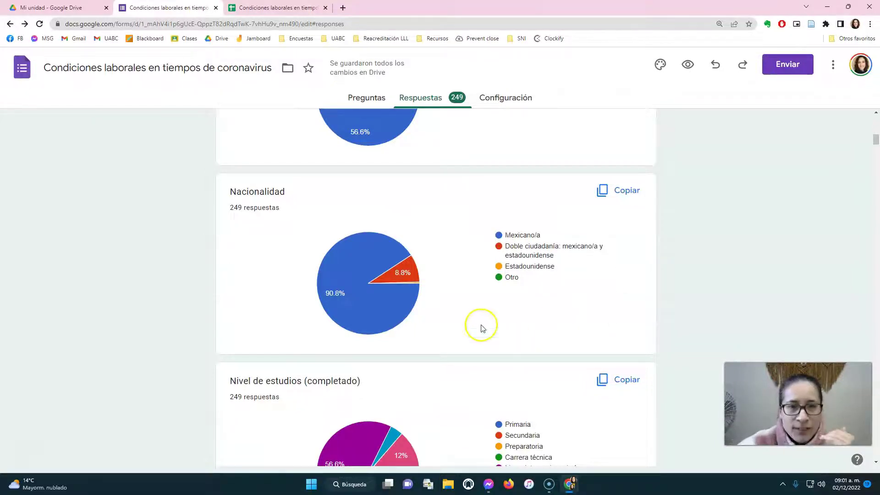
scroll(481, 317, up, 10)
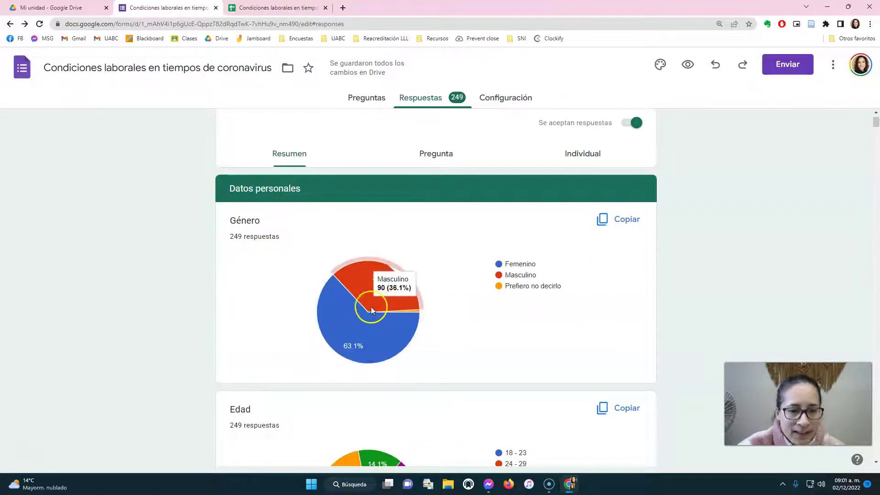
scroll(385, 349, down, 4)
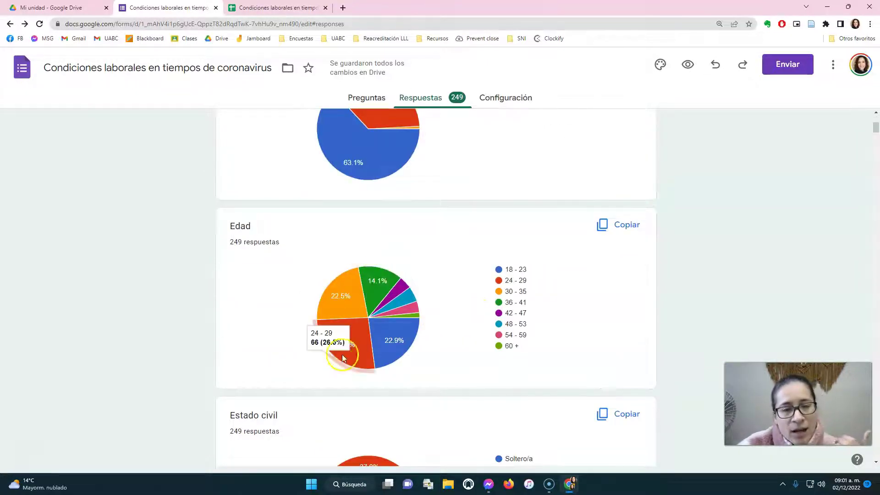
scroll(381, 353, up, 5)
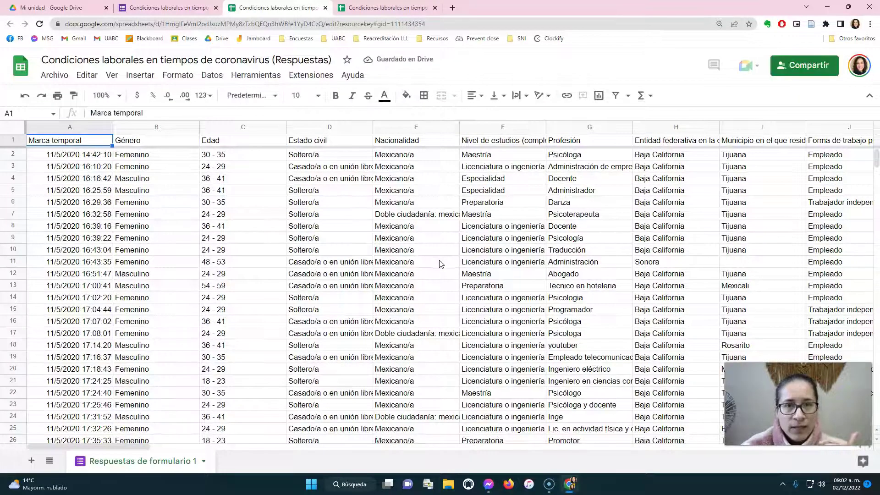
Look through the individual response rows in the spreadsheet and shrink row 135 to about the height of its neighbours.
scroll(440, 264, down, 5)
scroll(442, 264, up, 5)
mouse_move(131, 448)
mouse_down()
mouse_move(284, 448)
mouse_move(121, 448)
mouse_up()
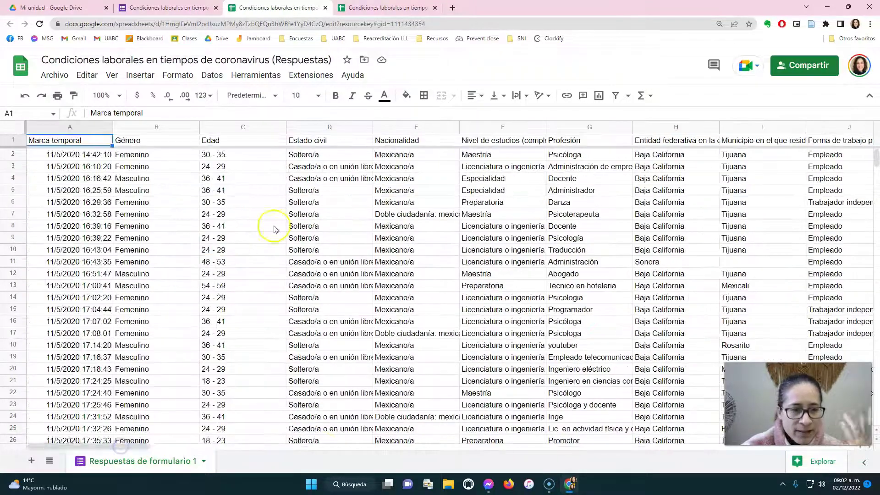
scroll(323, 293, down, 15)
scroll(330, 295, up, 15)
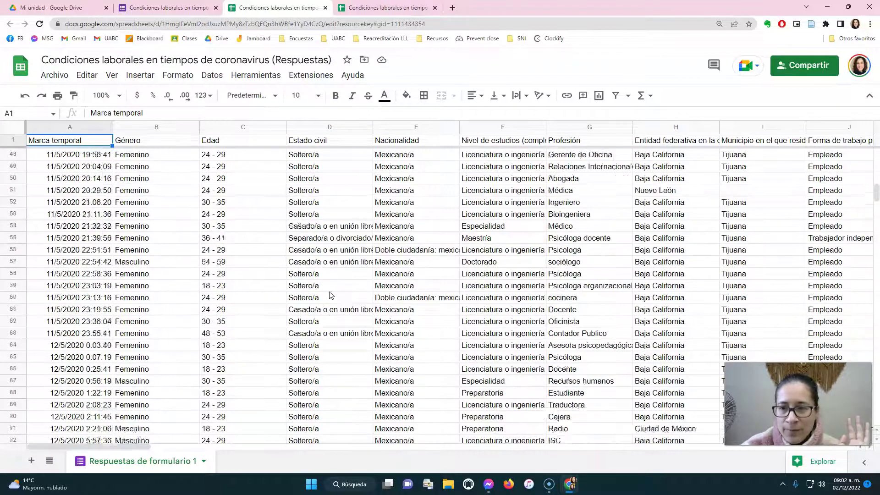
scroll(330, 295, down, 20)
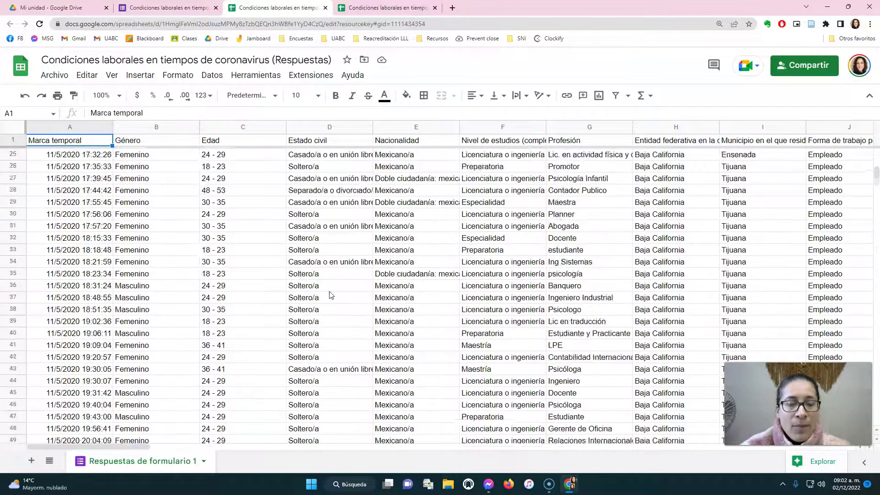
scroll(330, 293, down, 13)
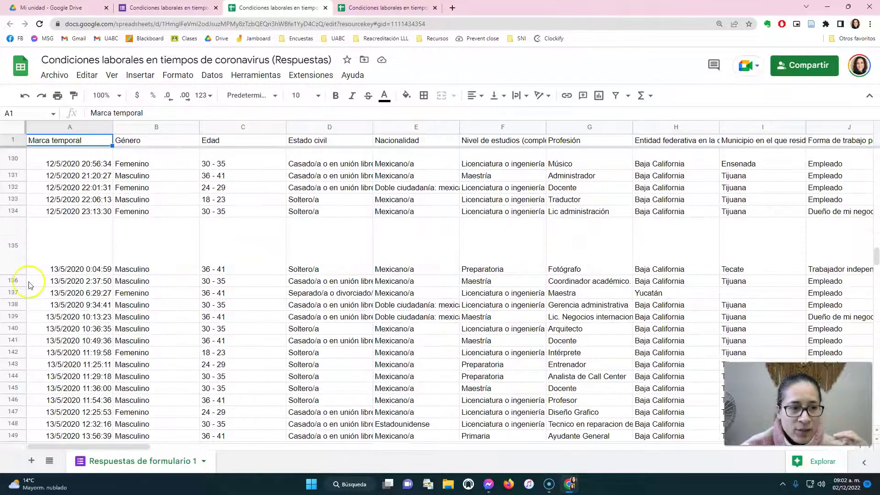
drag(23, 275, 22, 229)
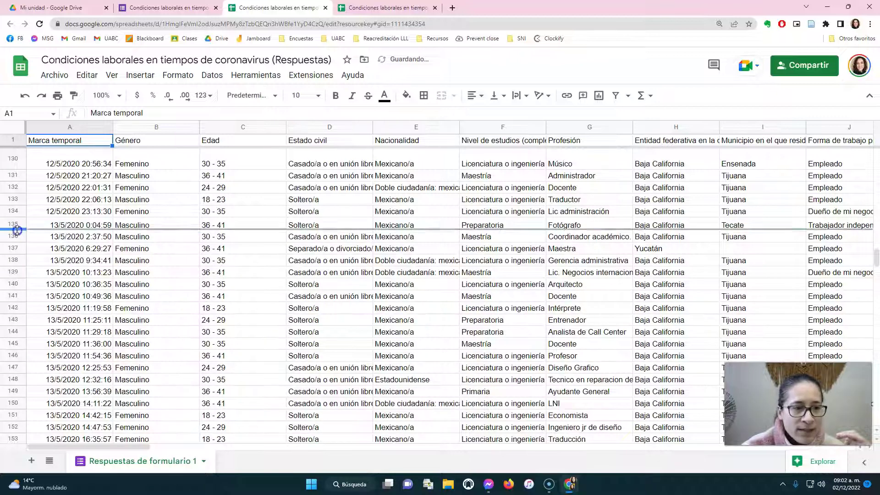
Create a filter on header row 1 of the responses sheet and deselect the data range.
scroll(202, 275, up, 20)
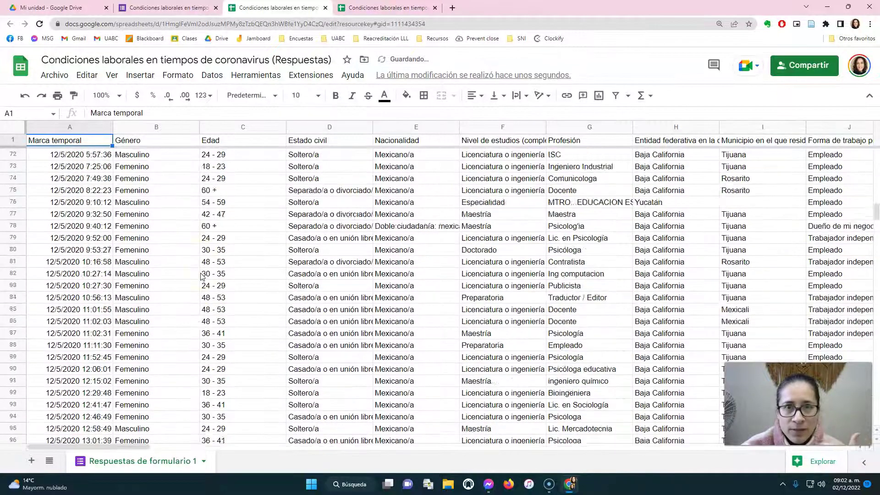
scroll(202, 275, up, 13)
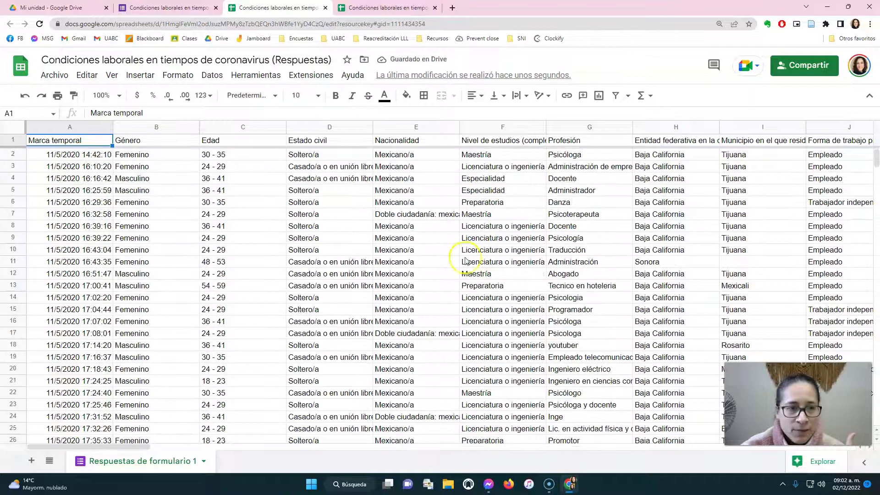
click(21, 139)
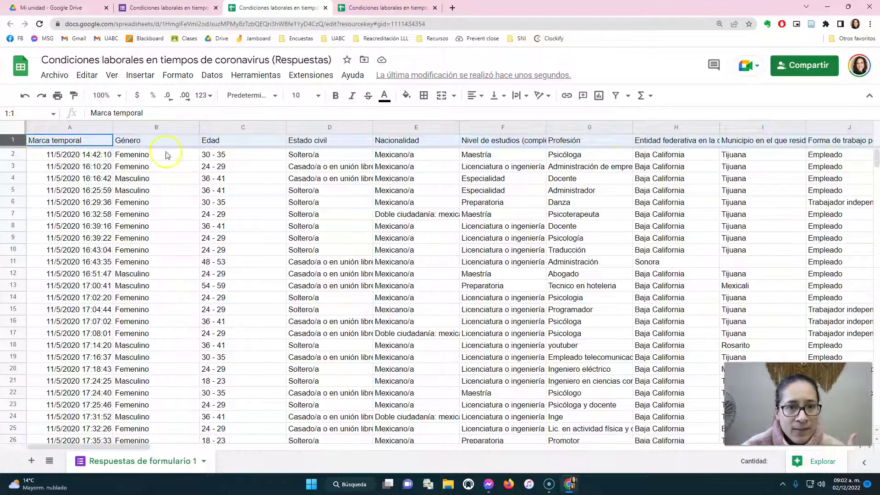
click(617, 96)
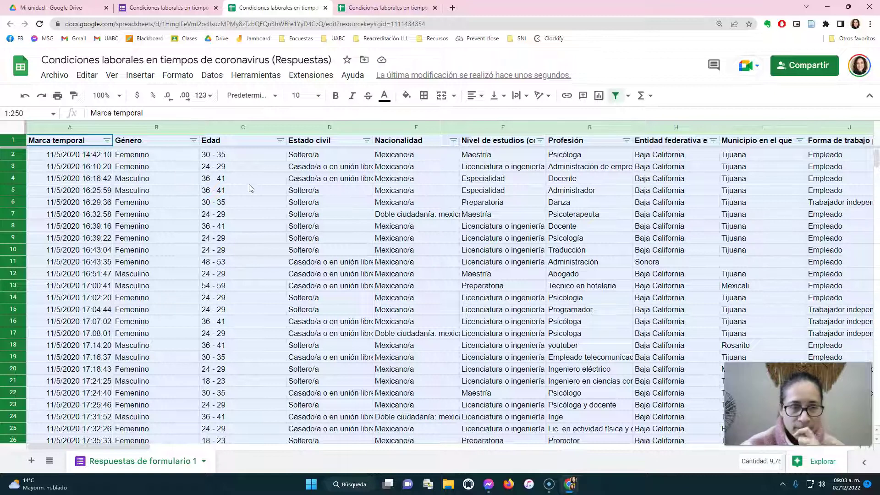
click(202, 202)
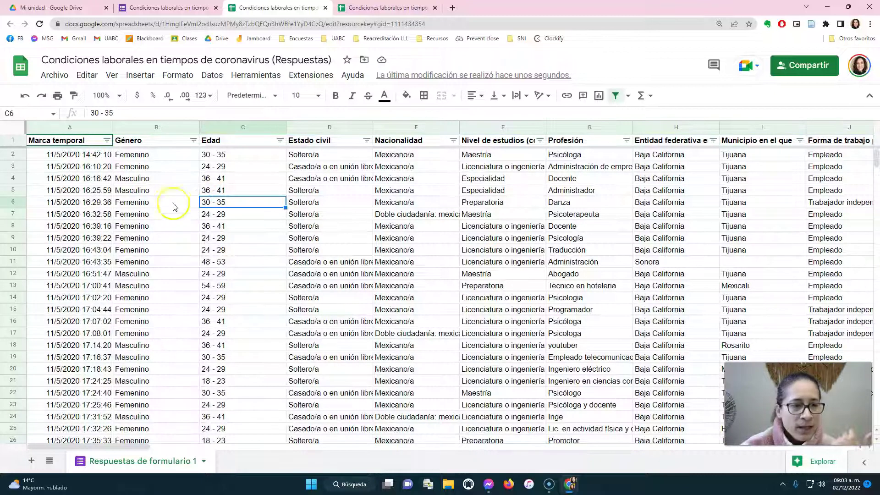
Select all Género answers in B2:B250 and show their full cell count.
click(157, 156)
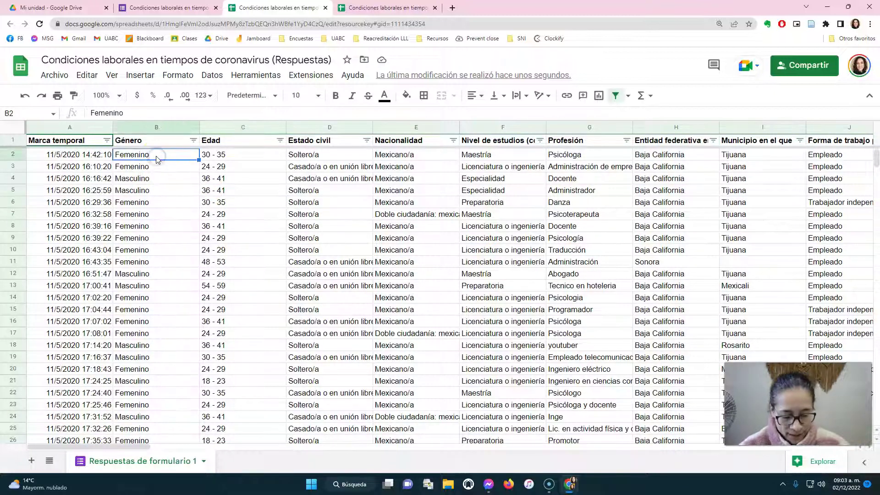
key(ctrl+shift+Down)
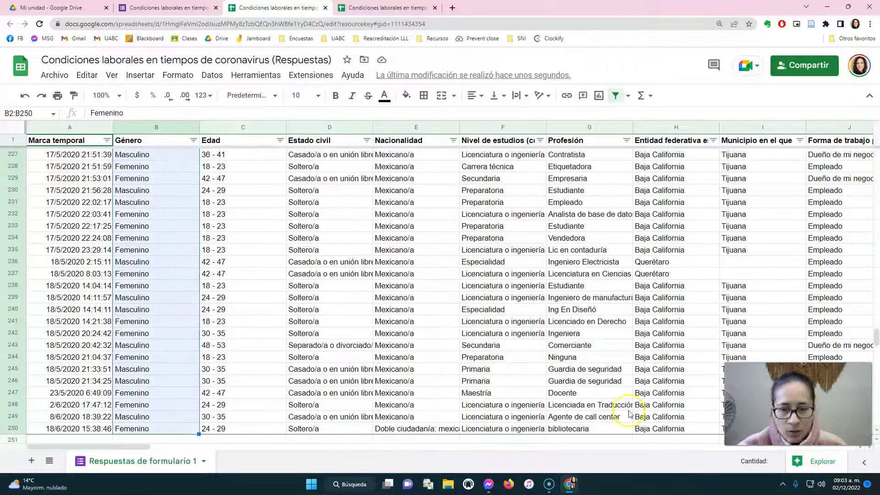
click(864, 462)
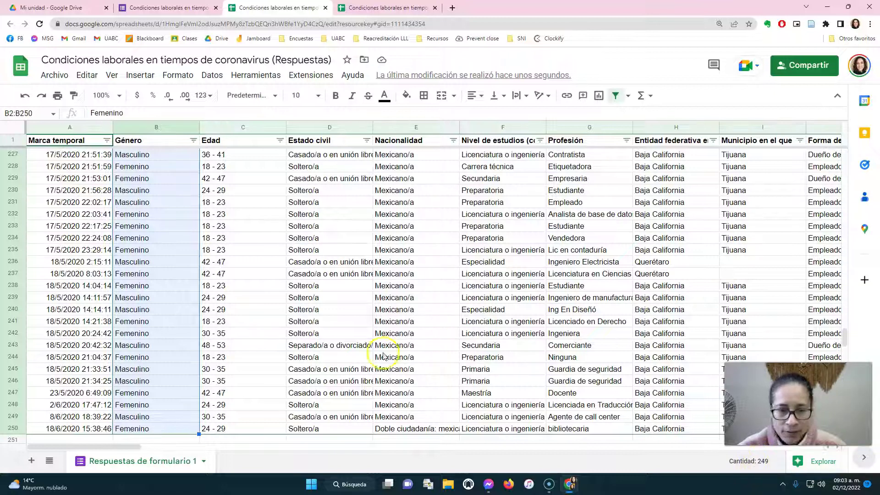
Filter the Género column by value so that only the Femenino responses are shown.
scroll(167, 270, up, 8)
scroll(168, 271, up, 5)
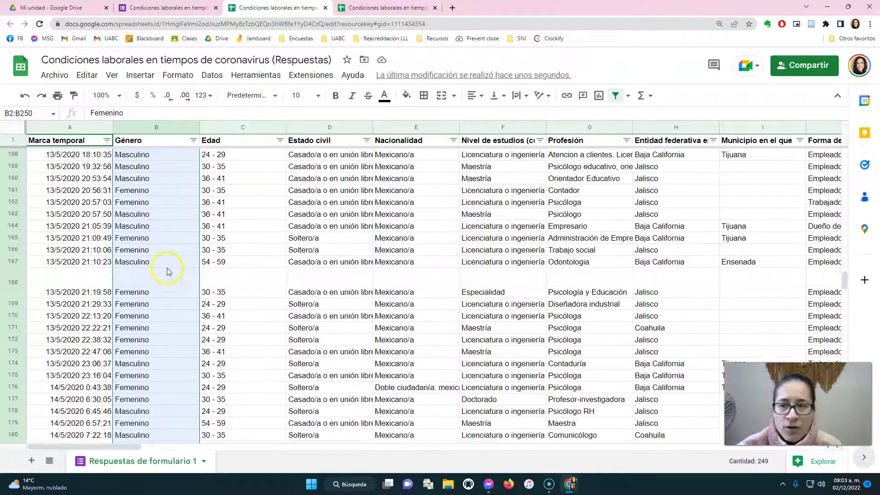
drag(844, 277, 855, 146)
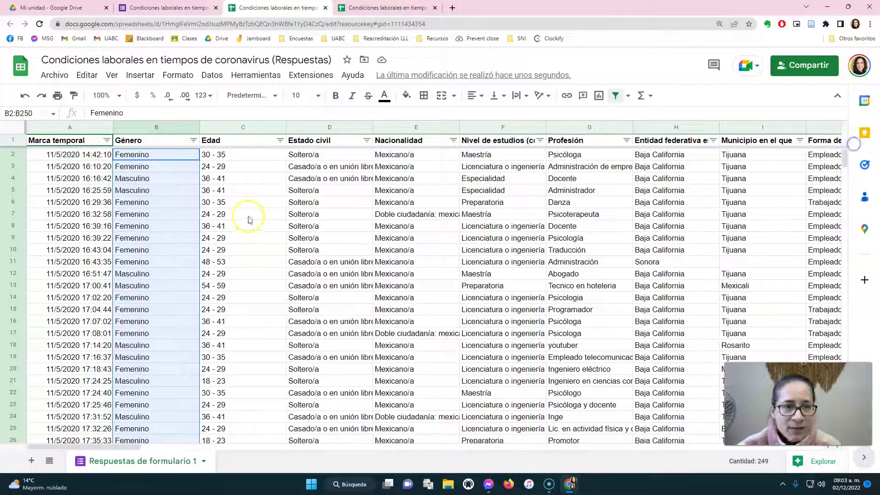
click(194, 141)
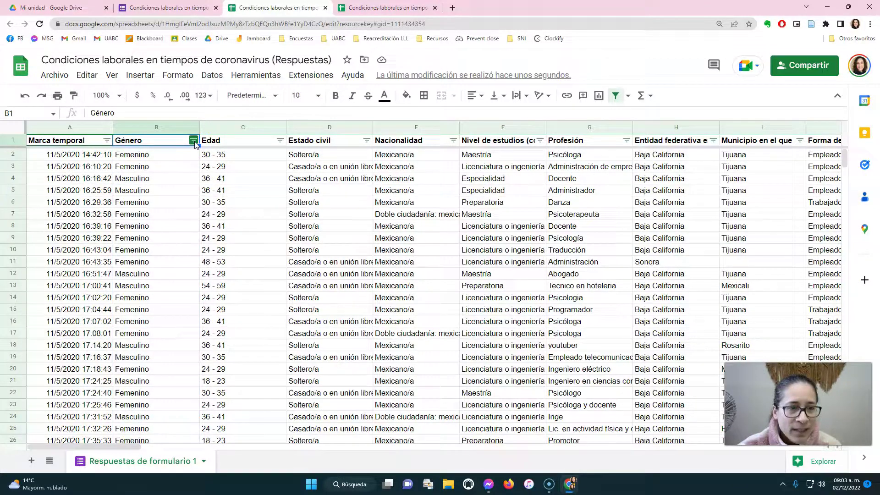
click(193, 142)
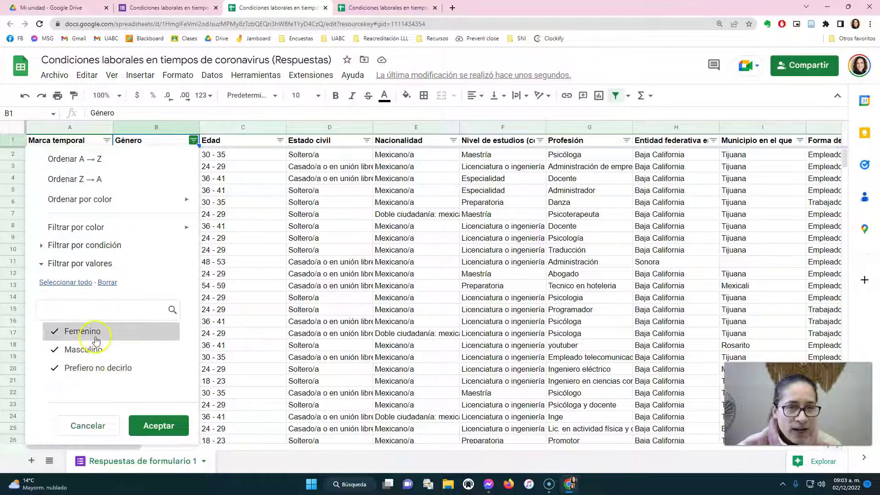
click(94, 366)
click(94, 349)
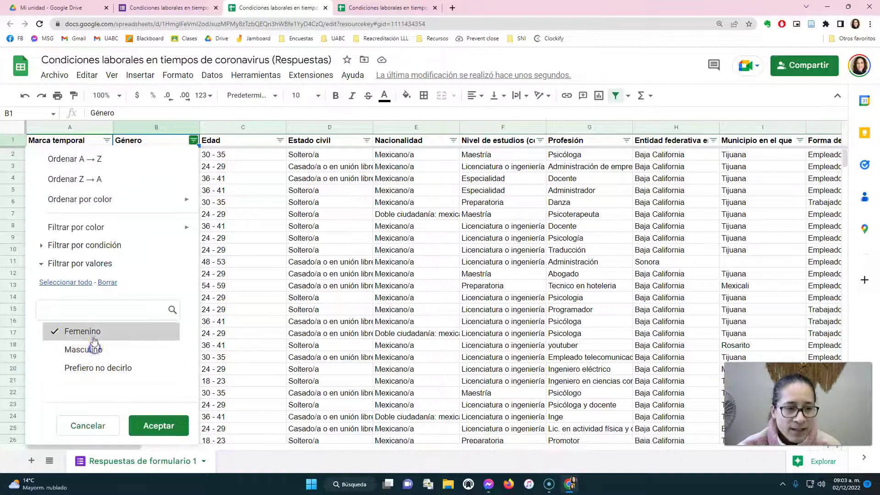
click(152, 425)
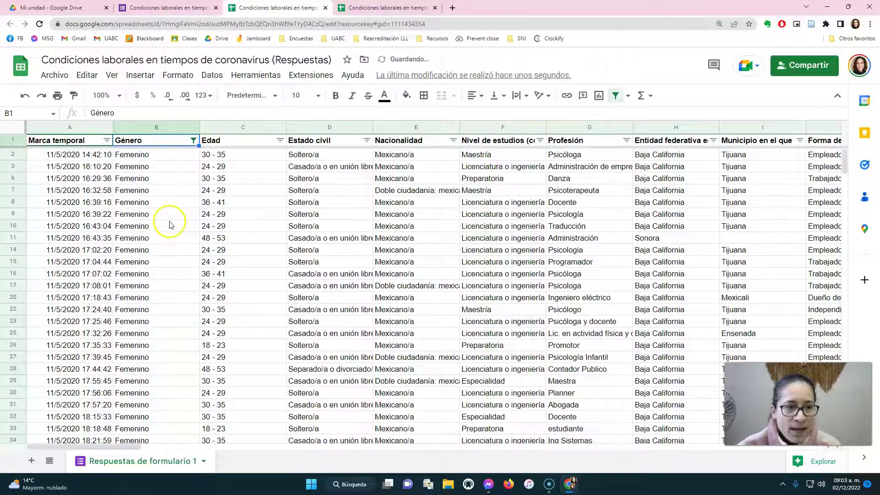
Look through the filtered Femenino rows and select all their Género cells to check the count.
scroll(170, 224, down, 20)
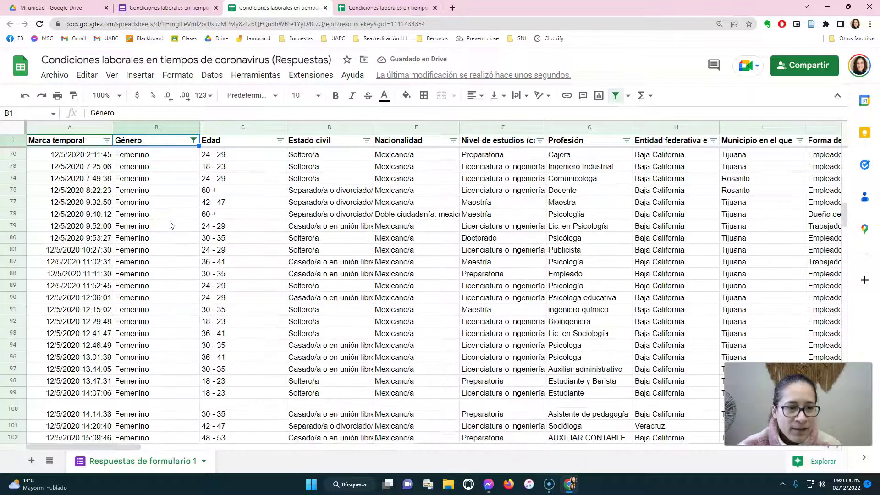
scroll(170, 224, down, 10)
scroll(170, 224, up, 18)
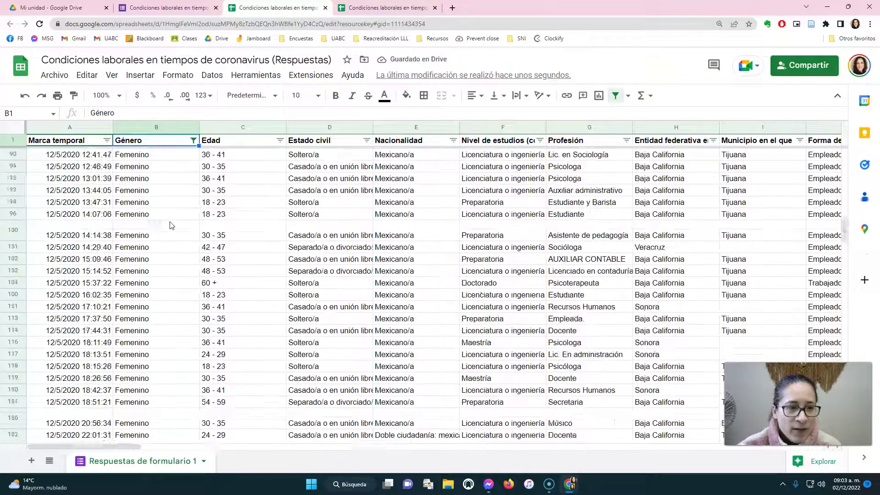
scroll(170, 225, up, 15)
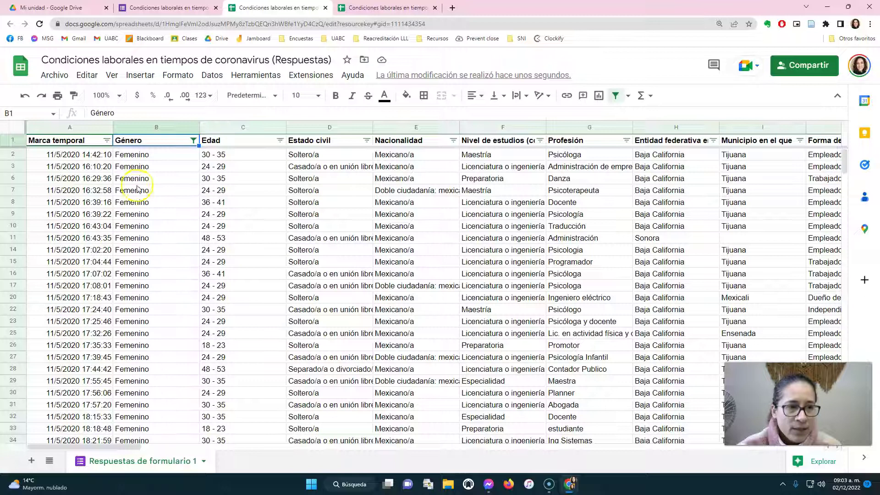
click(146, 157)
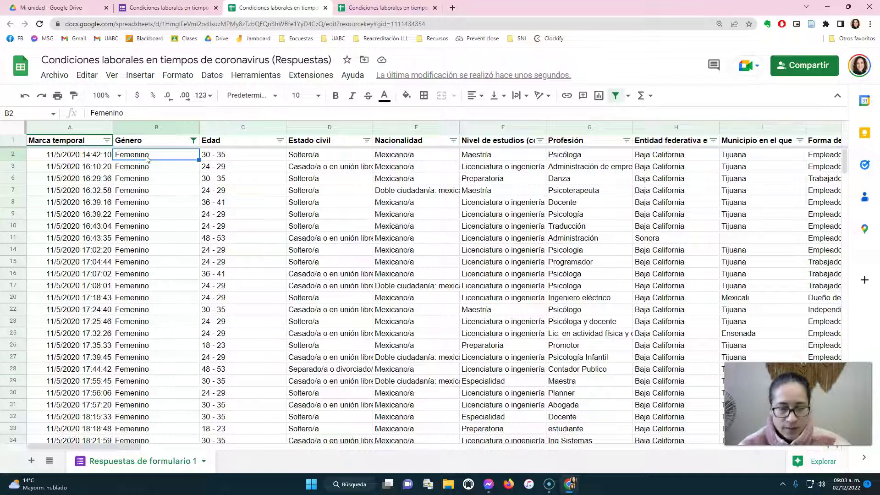
key(ctrl+shift+Down)
scroll(180, 295, up, 5)
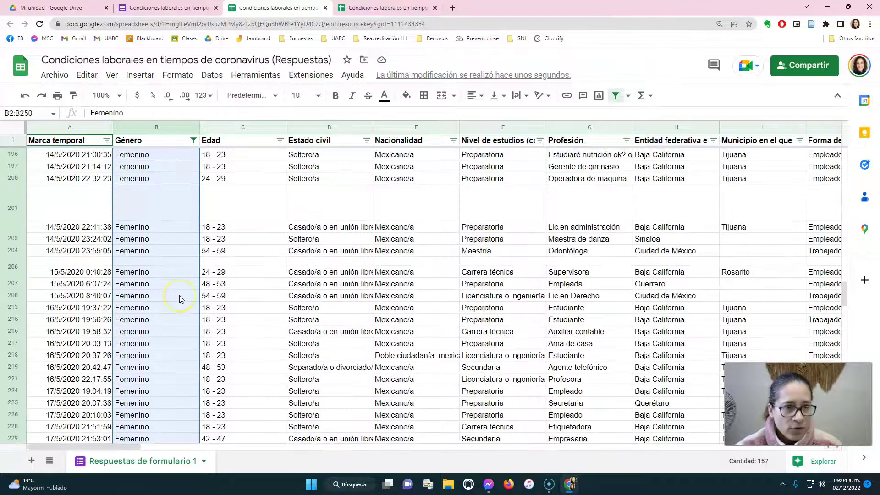
scroll(180, 295, down, 6)
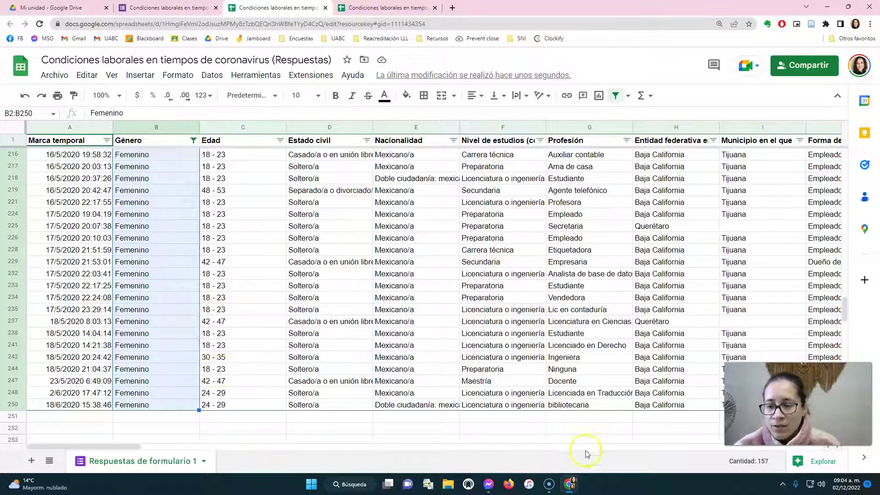
Change the Género filter from Femenino to Masculino only.
scroll(182, 323, up, 1)
scroll(183, 322, up, 20)
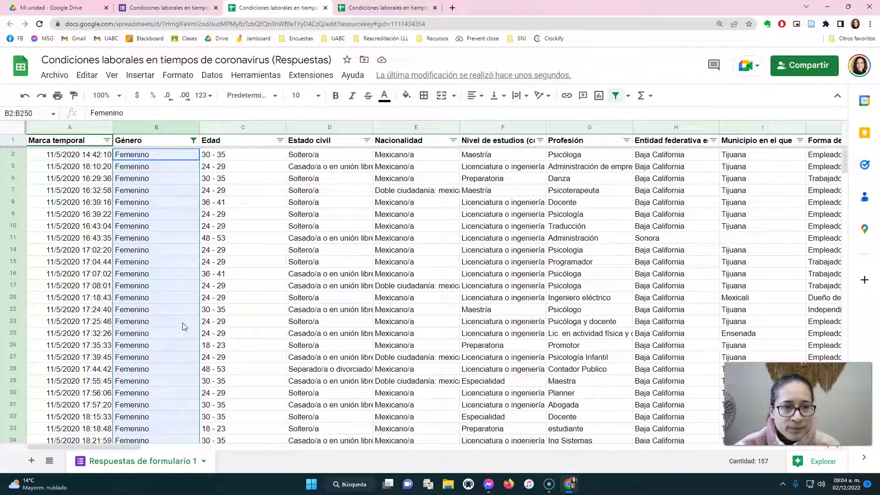
click(193, 141)
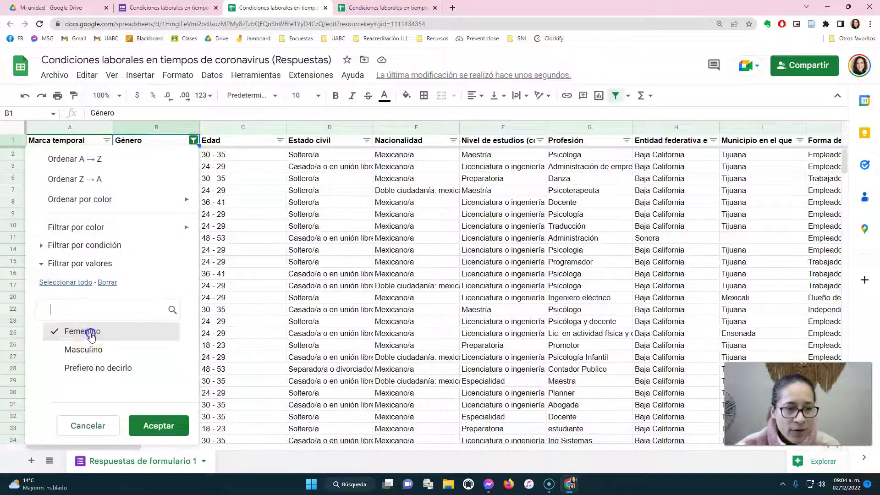
click(92, 334)
click(89, 349)
click(164, 431)
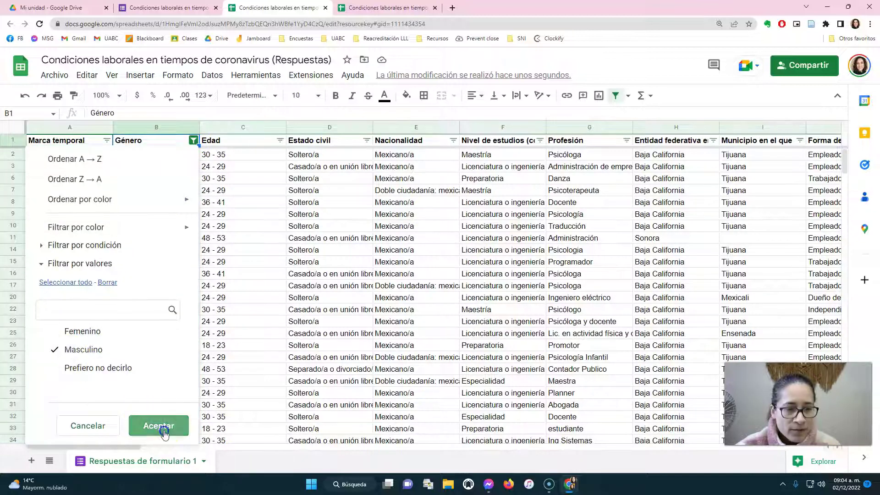
Select all the filtered Masculino cells in the Género column to check their count.
click(156, 157)
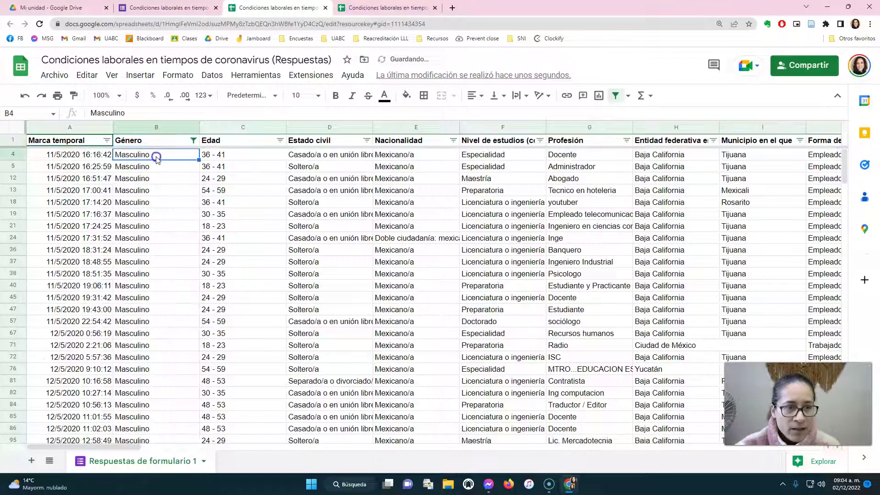
key(ctrl+shift+Down)
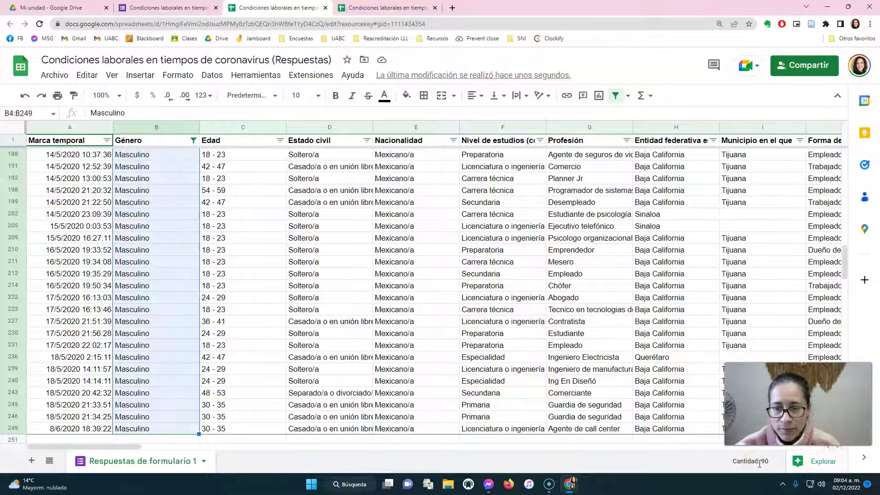
scroll(213, 220, up, 4)
Reset the Género filter to include all values and return to the first responses.
click(193, 140)
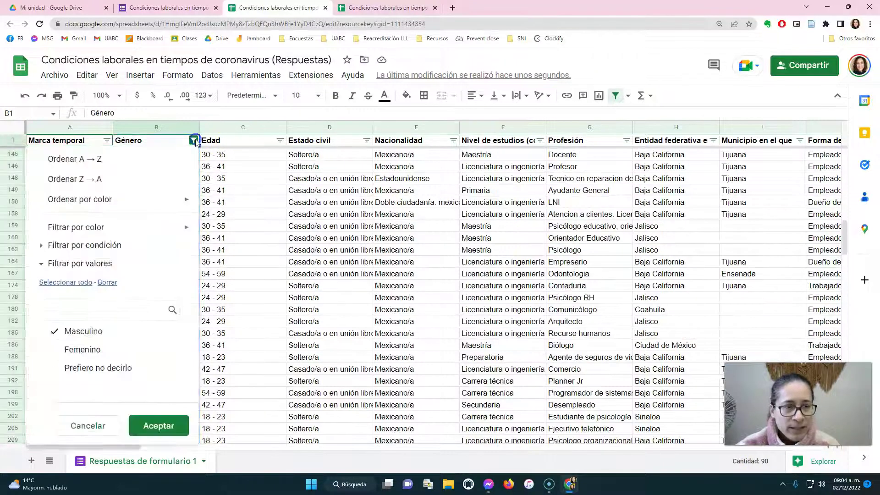
click(72, 282)
click(158, 425)
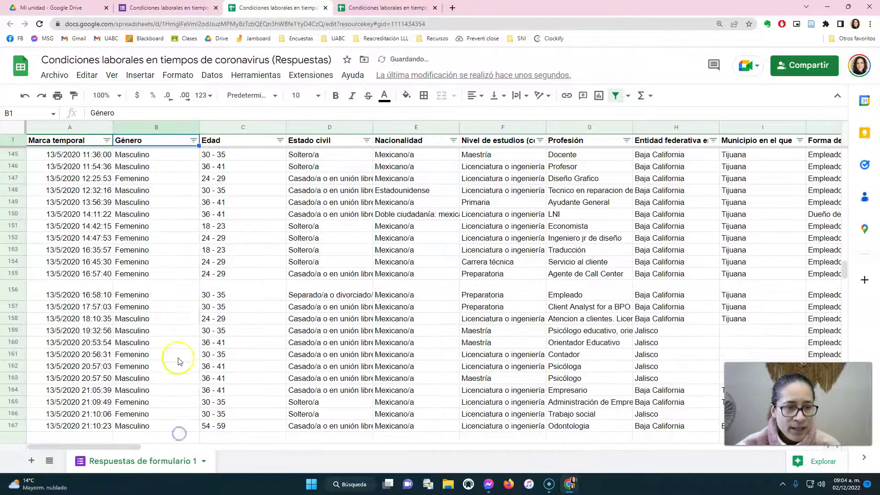
scroll(174, 275, up, 18)
scroll(174, 279, up, 15)
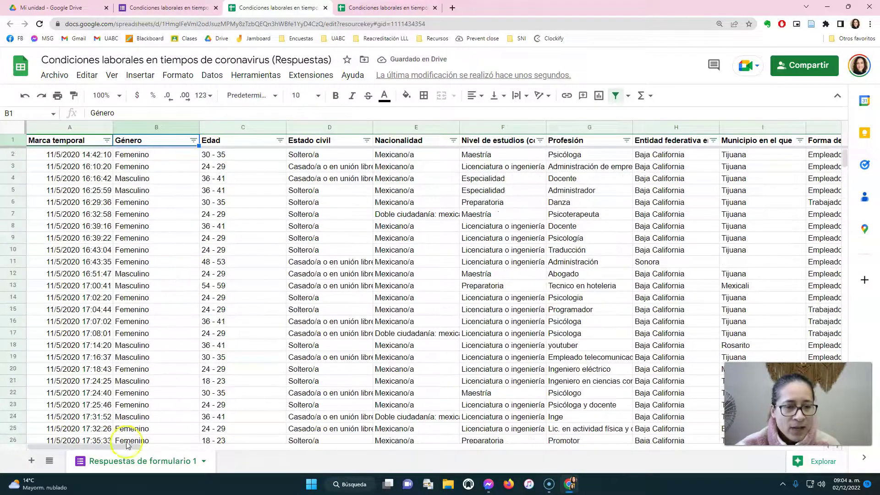
Open the column statistics for the Género column.
drag(132, 447, 274, 458)
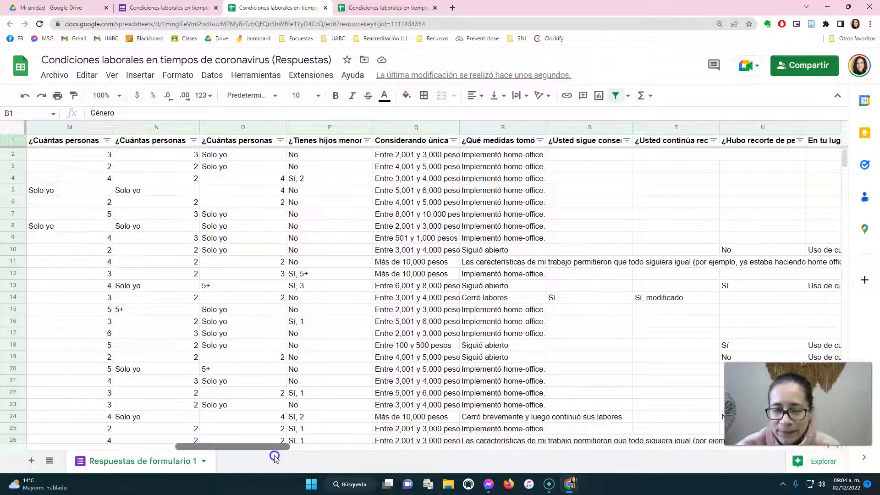
drag(275, 458, 113, 441)
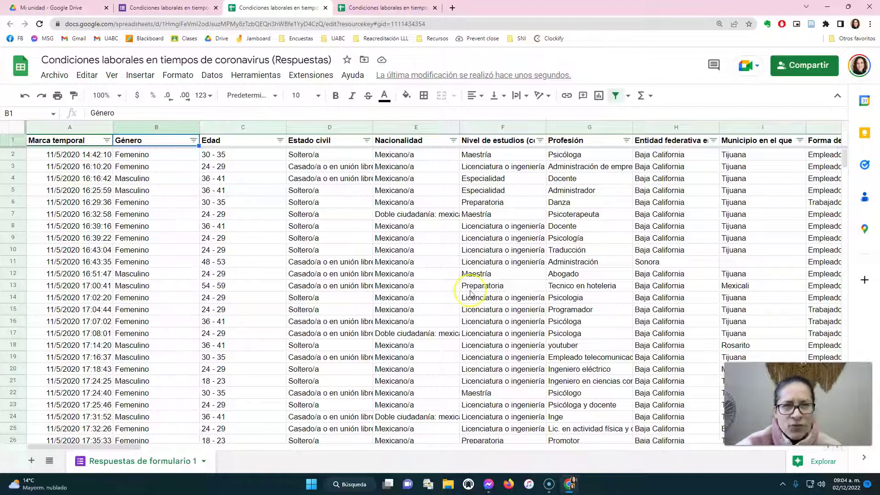
click(212, 78)
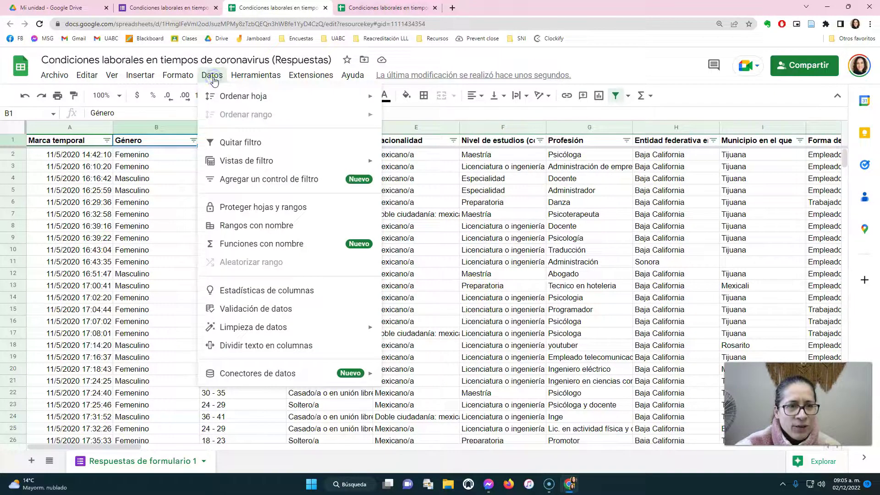
click(240, 293)
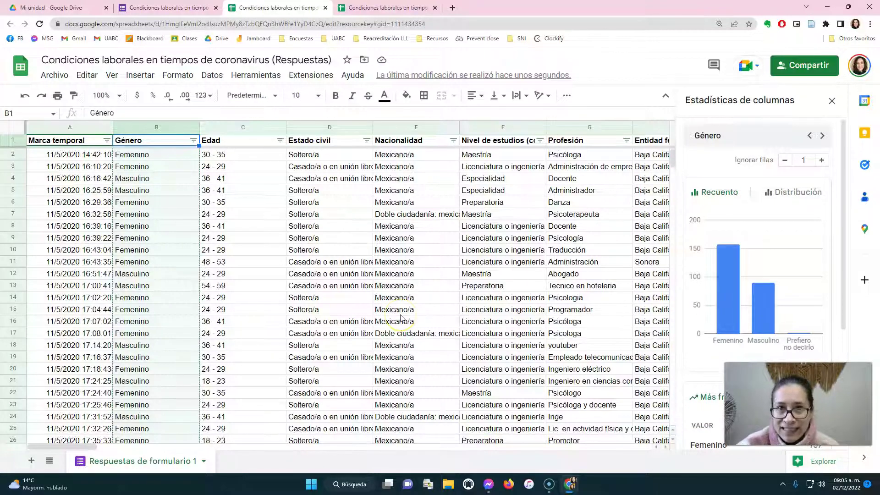
Examine the Género count chart, checking the Prefiero no decirlo, Femenino and Masculino bars.
scroll(181, 241, down, 7)
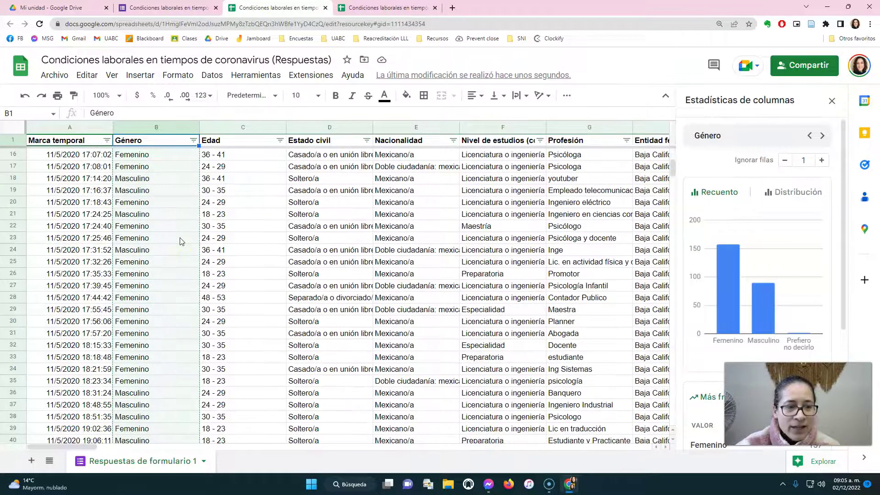
scroll(182, 241, up, 7)
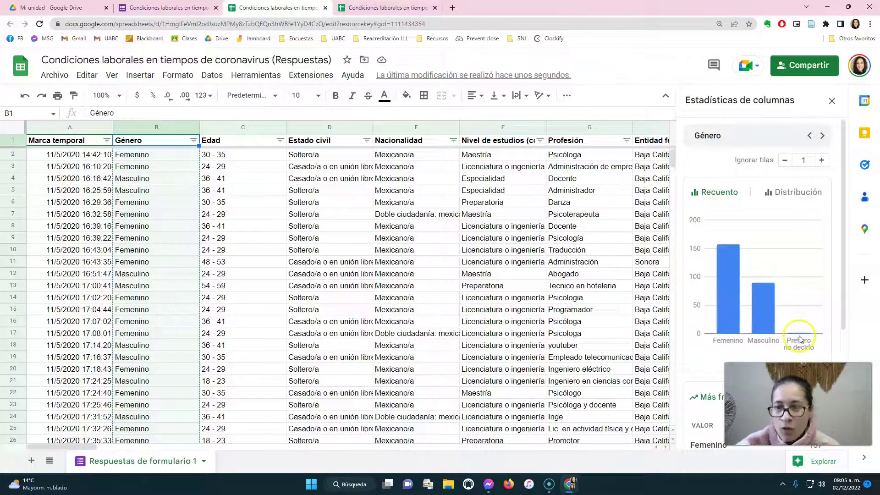
mouse_move(802, 338)
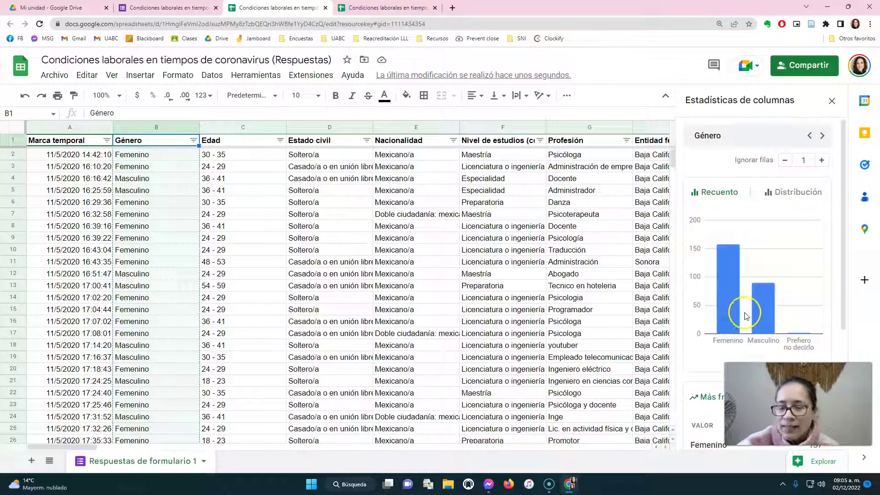
mouse_move(736, 307)
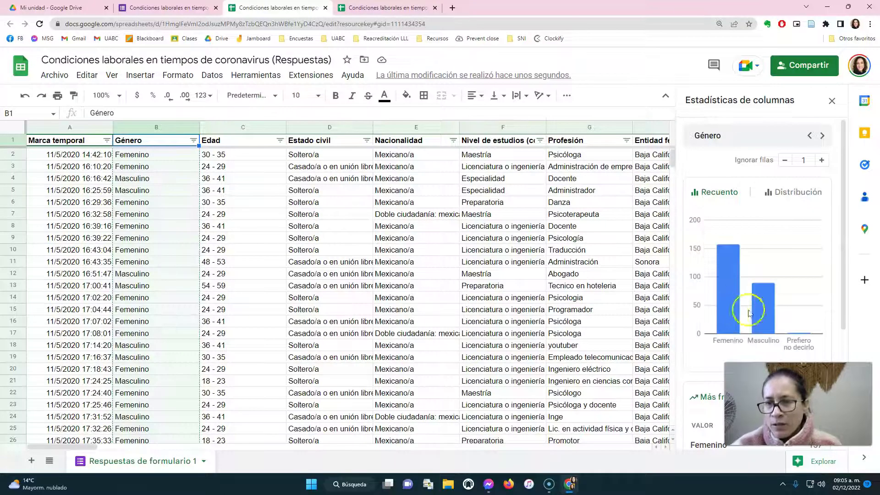
mouse_move(764, 316)
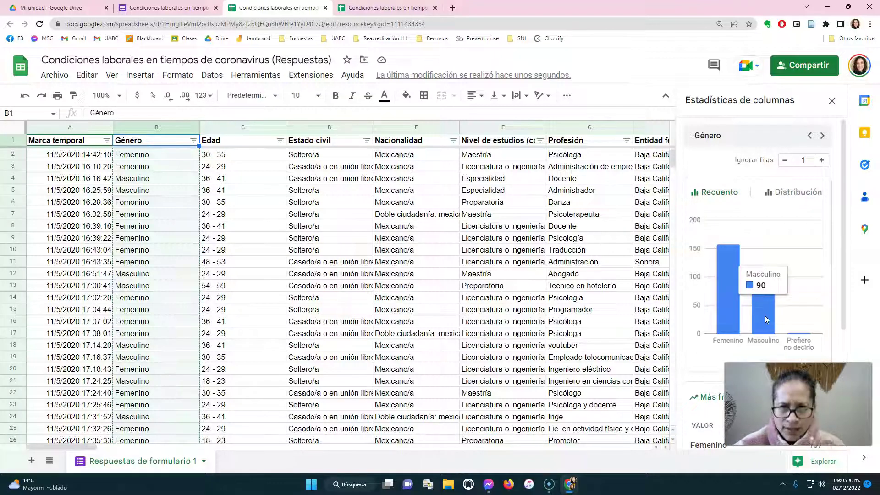
View the column statistics for Estado civil, Profesión and Nivel de estudios in turn.
click(338, 141)
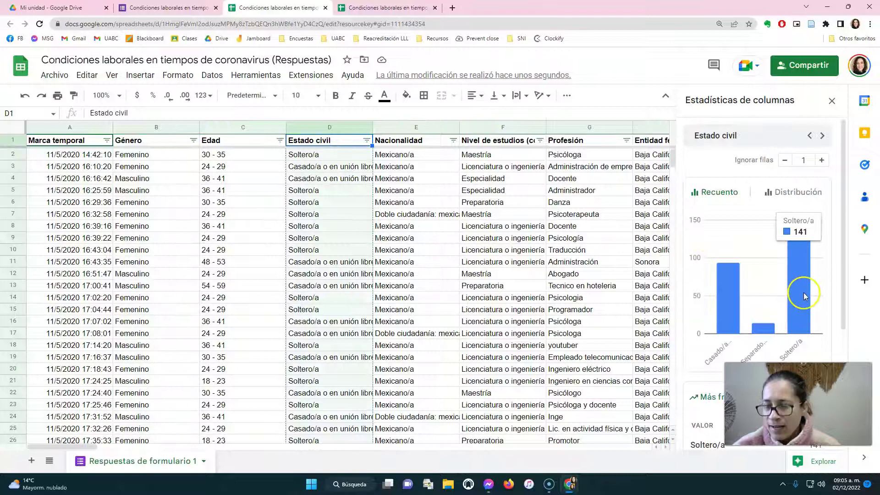
mouse_move(725, 322)
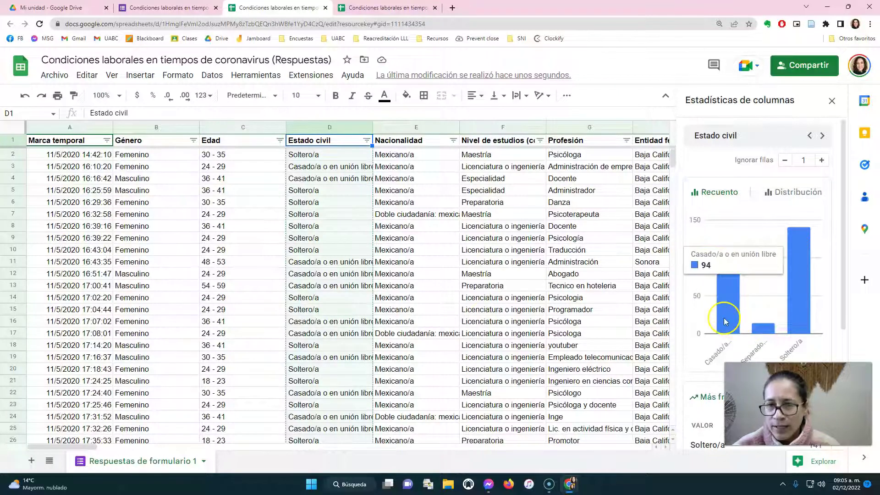
click(565, 146)
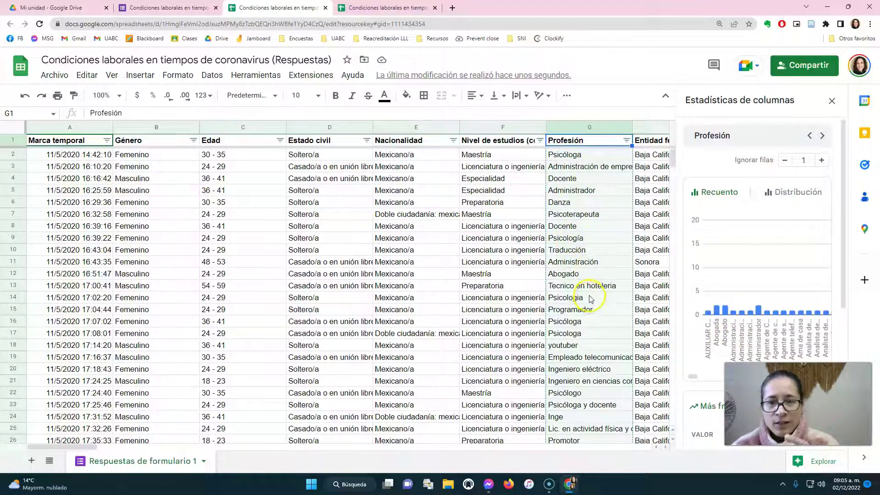
click(576, 324)
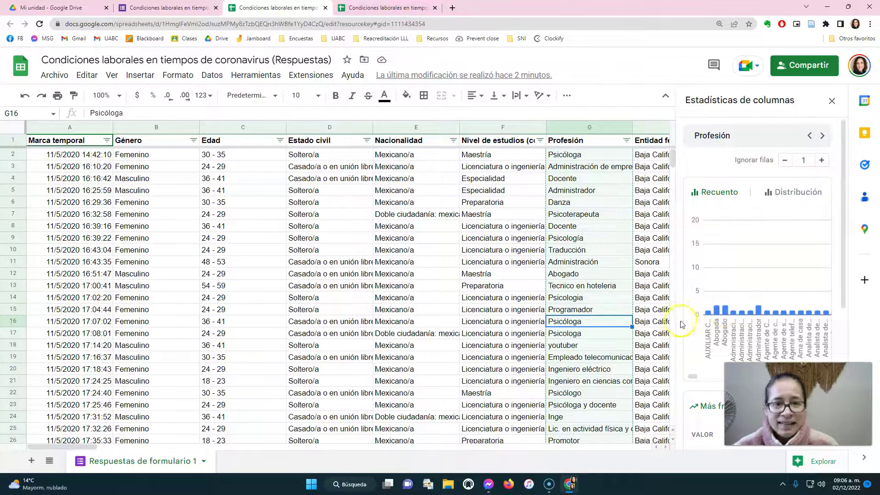
click(485, 140)
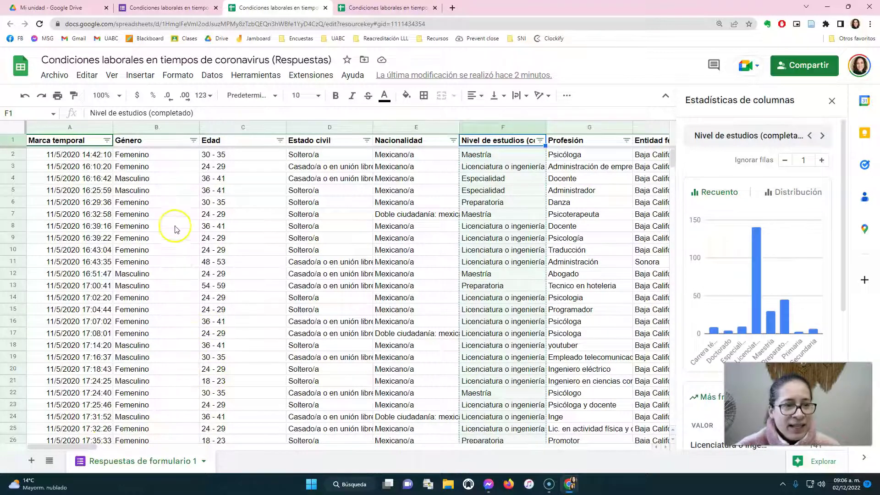
Filter the Género column to Femenino only, excluding Masculino and Prefiero no decirlo.
click(193, 141)
click(84, 350)
click(89, 368)
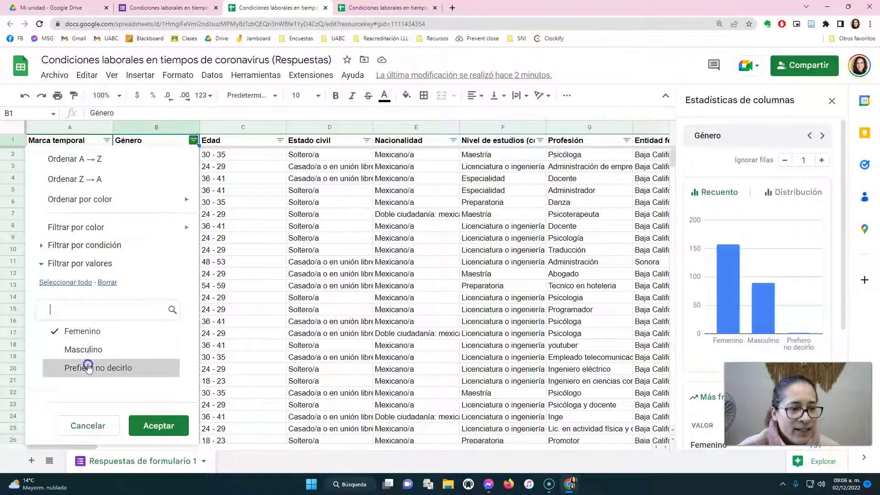
click(155, 424)
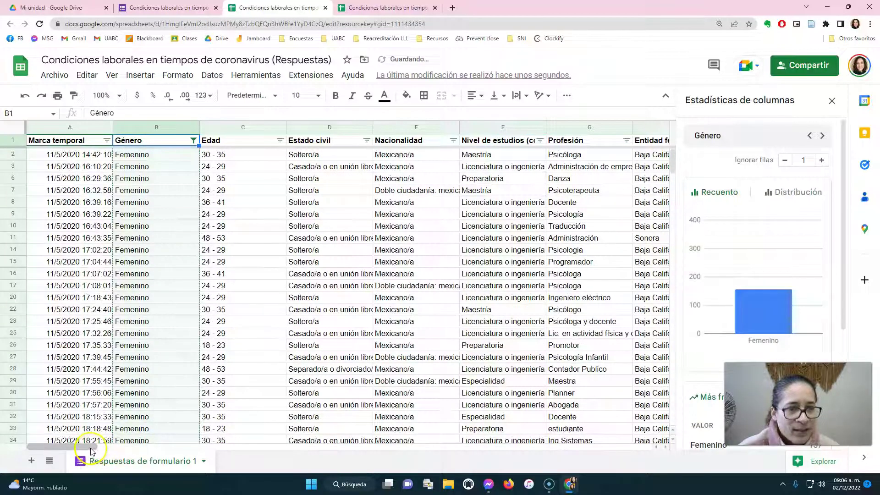
Show the column statistics for the weekly income question in column Q and examine the Femenino count for each income range.
drag(92, 451, 207, 453)
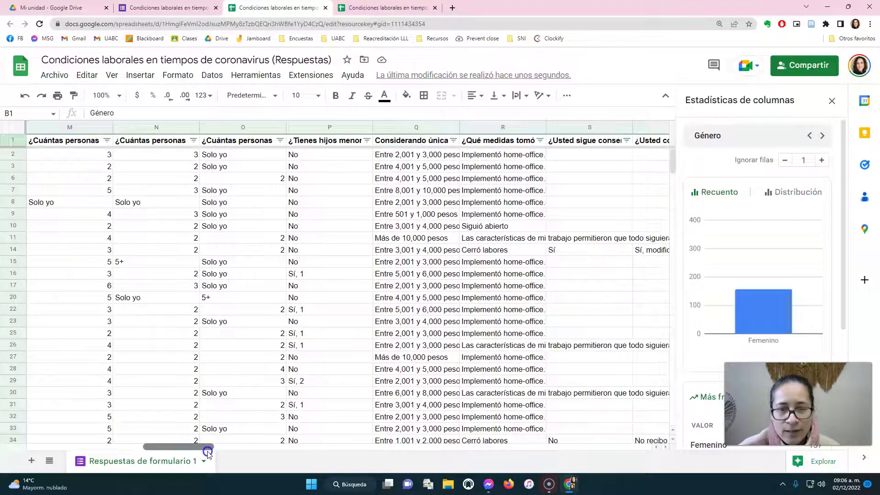
click(425, 141)
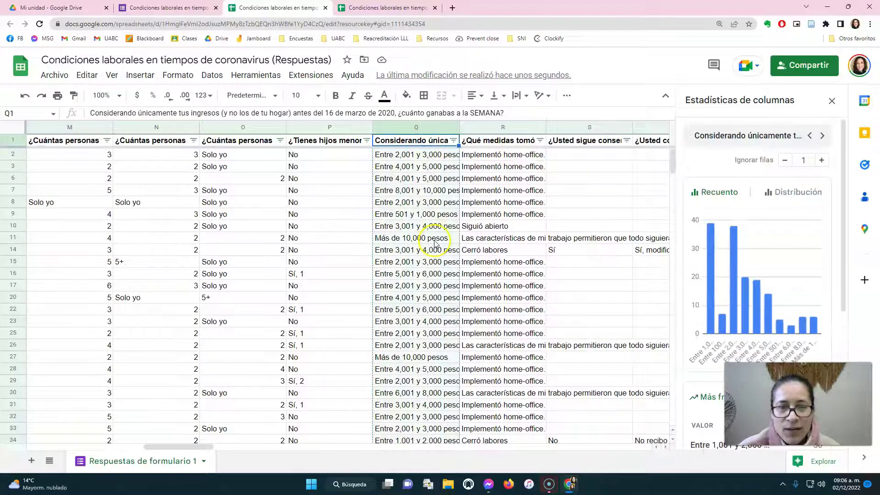
mouse_move(813, 328)
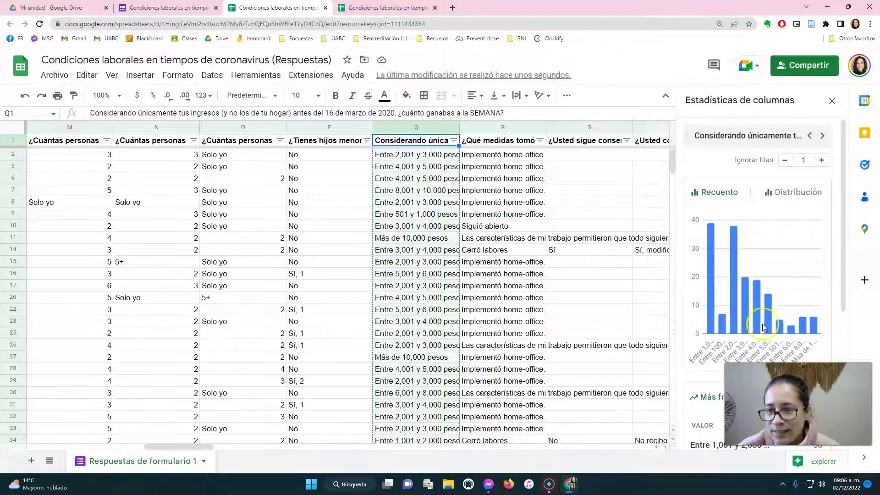
mouse_move(731, 323)
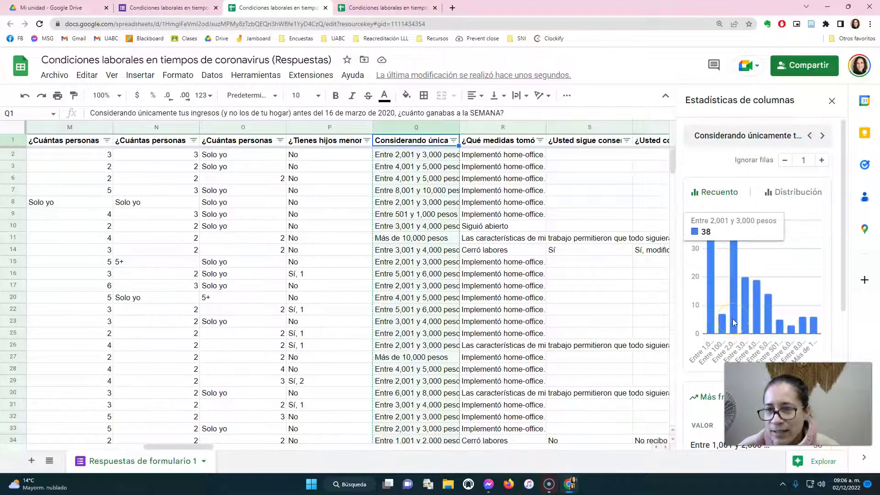
click(708, 300)
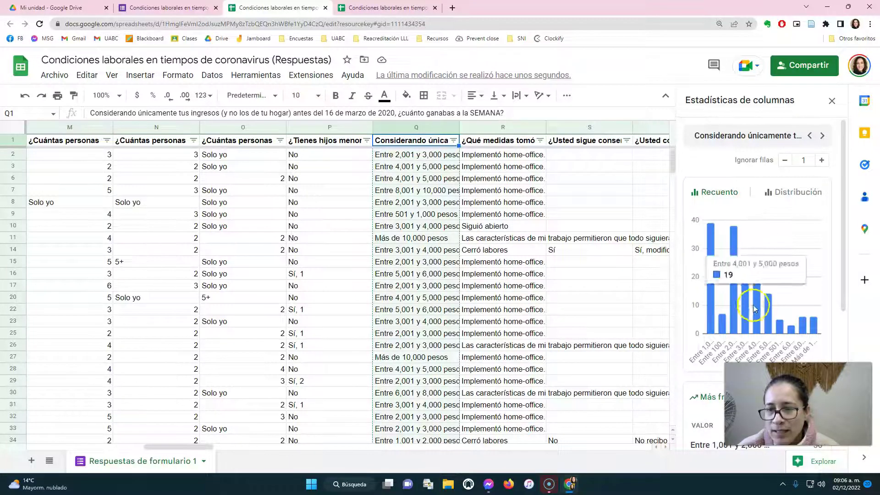
click(809, 326)
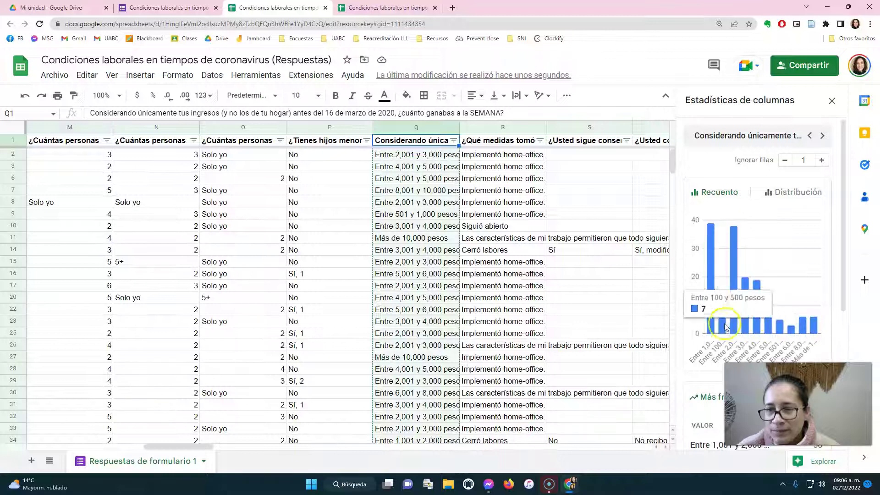
click(806, 327)
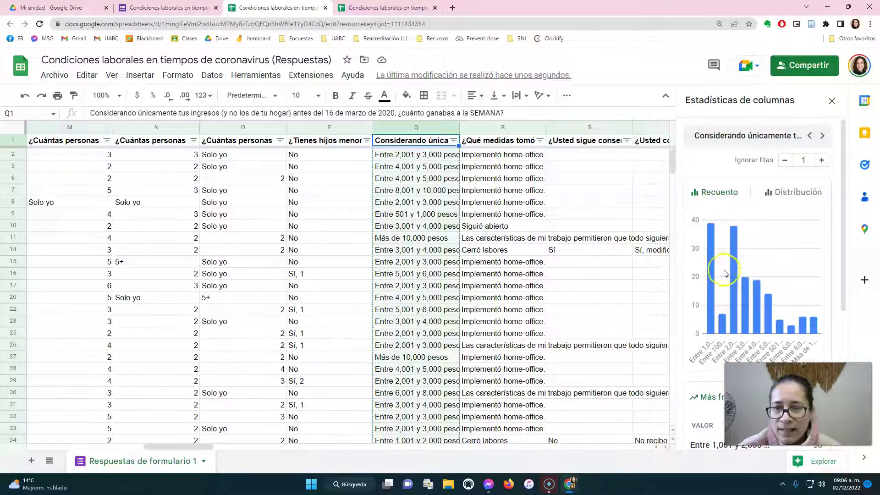
Switch the Género filter so that Masculino replaces Femenino as the only included value.
drag(177, 447, 74, 447)
click(192, 140)
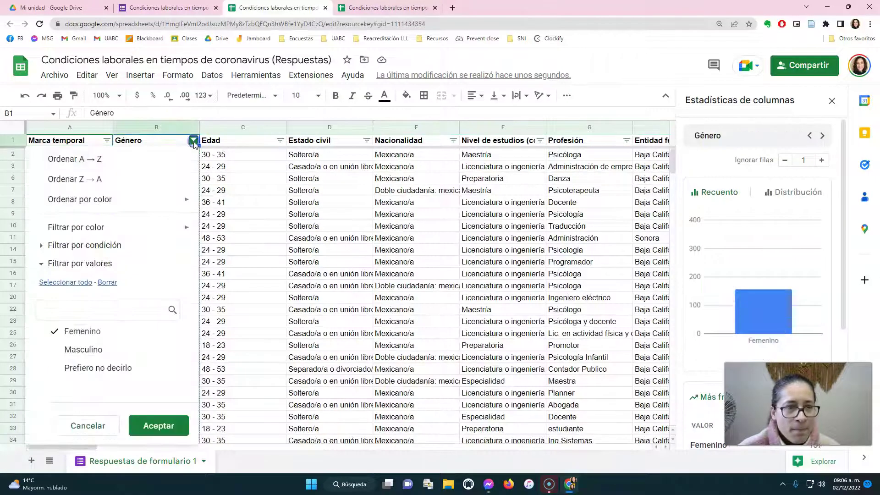
click(90, 331)
click(87, 349)
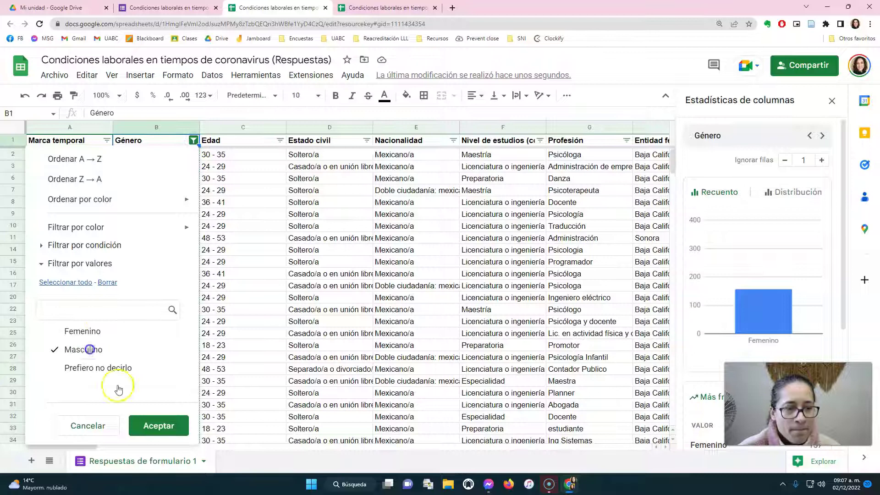
click(142, 426)
Show the weekly income statistics for the Masculino responses and compare the chart's income ranges with the rows in column Q.
drag(80, 455, 206, 456)
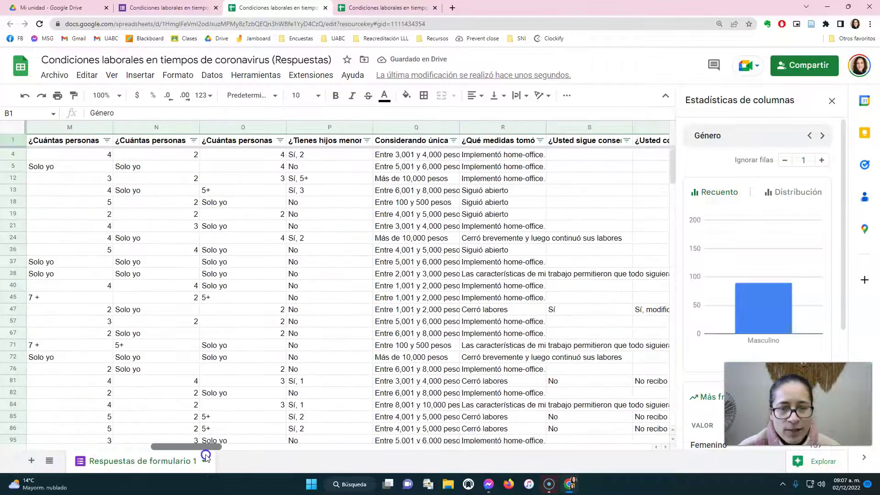
click(419, 143)
click(756, 293)
mouse_move(709, 279)
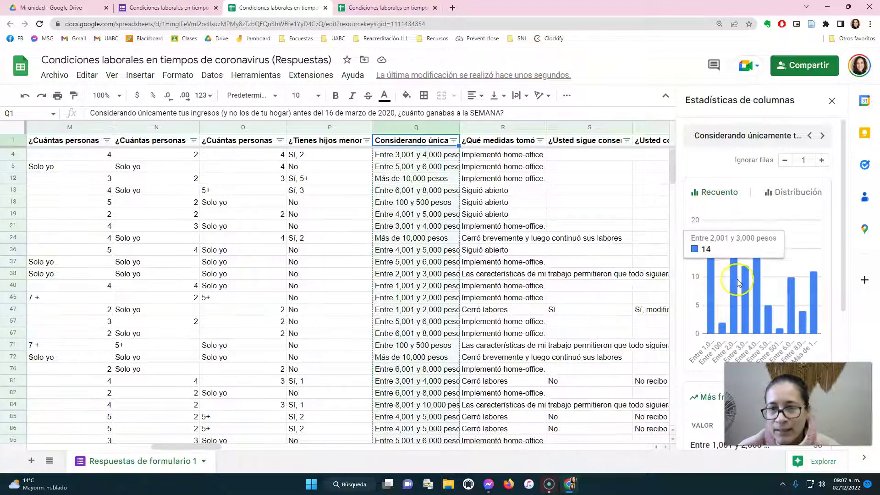
mouse_move(745, 280)
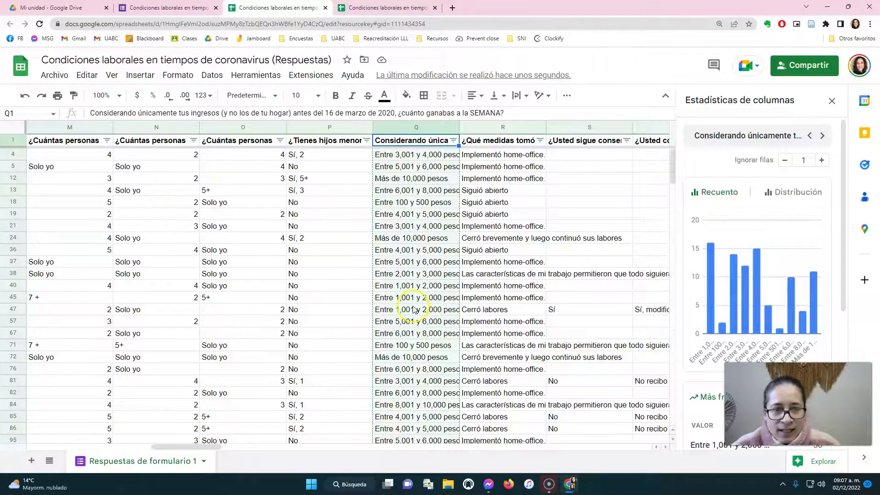
scroll(414, 310, down, 6)
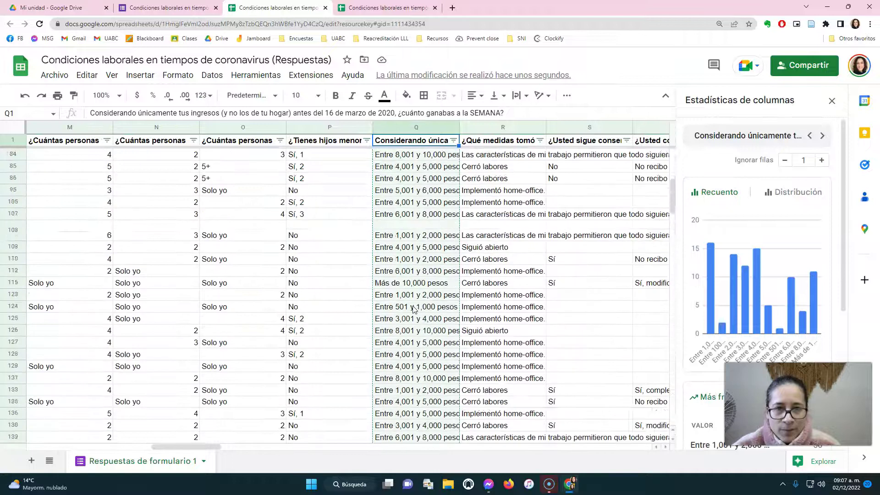
scroll(413, 310, up, 6)
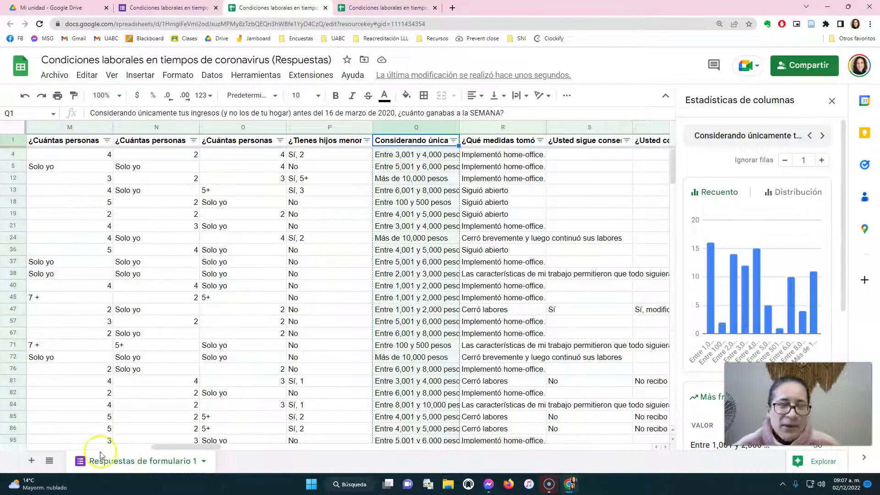
Add a blank sheet to the workbook, and show the column statistics for the workplace measures question in column R of the responses sheet.
click(32, 464)
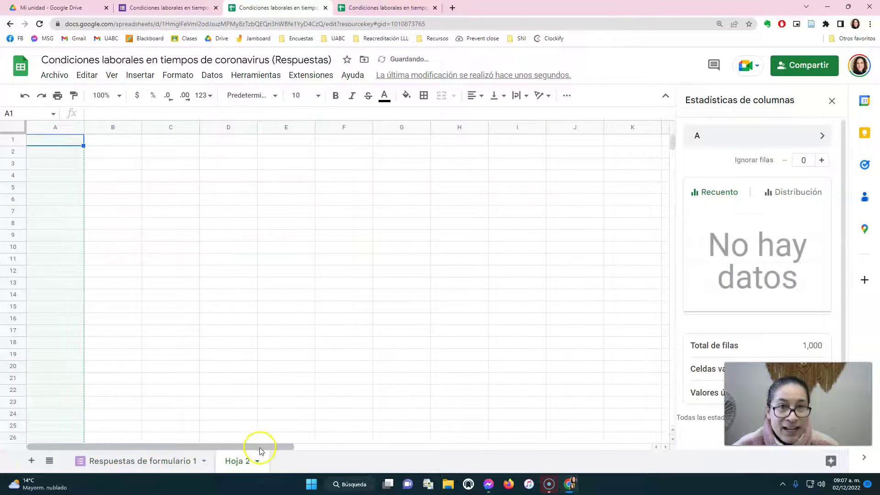
click(197, 460)
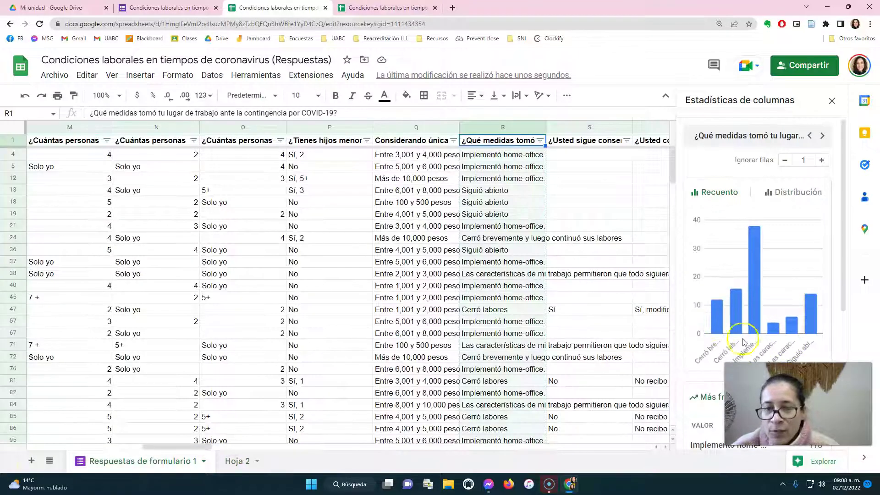
mouse_move(729, 321)
mouse_move(810, 321)
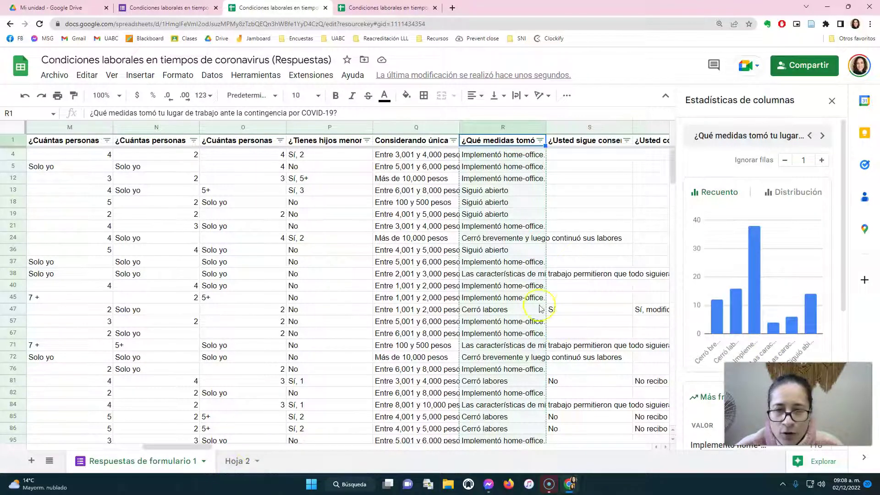
mouse_move(756, 328)
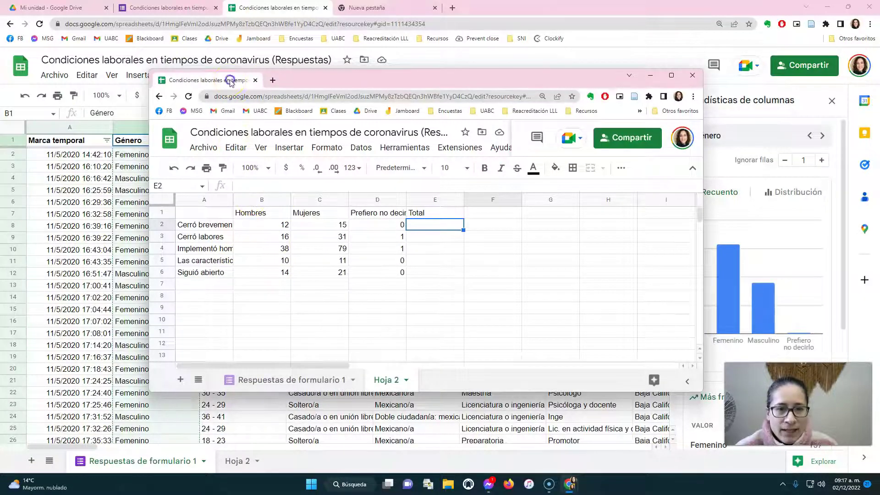
Move the Hoja 2 window aside and show the workplace measures statistics in column R, examining the overall count for each measure.
drag(234, 83, 879, 151)
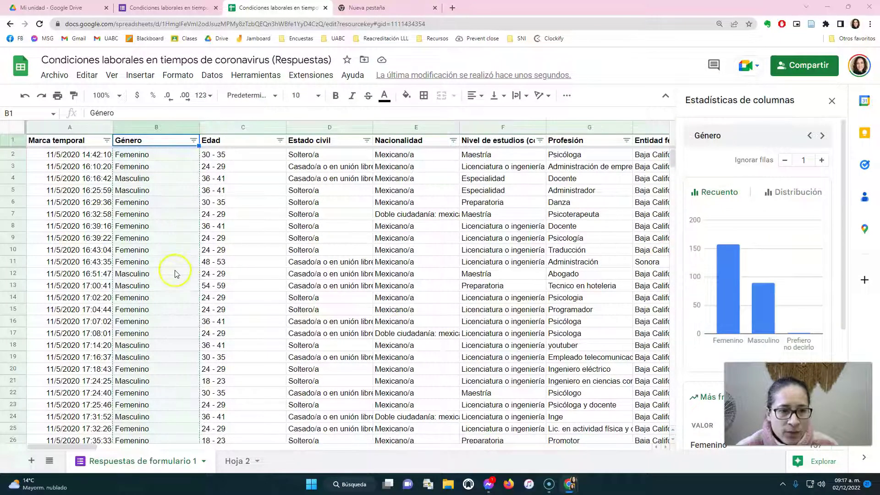
drag(91, 447, 217, 451)
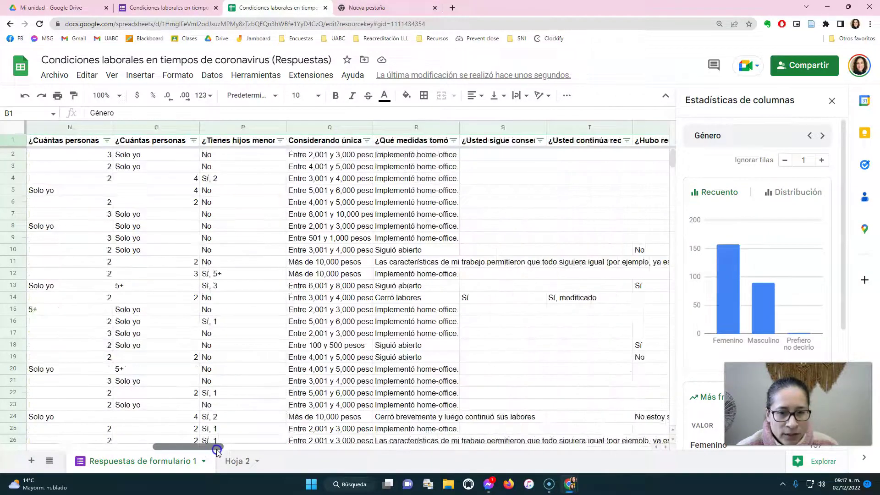
click(407, 143)
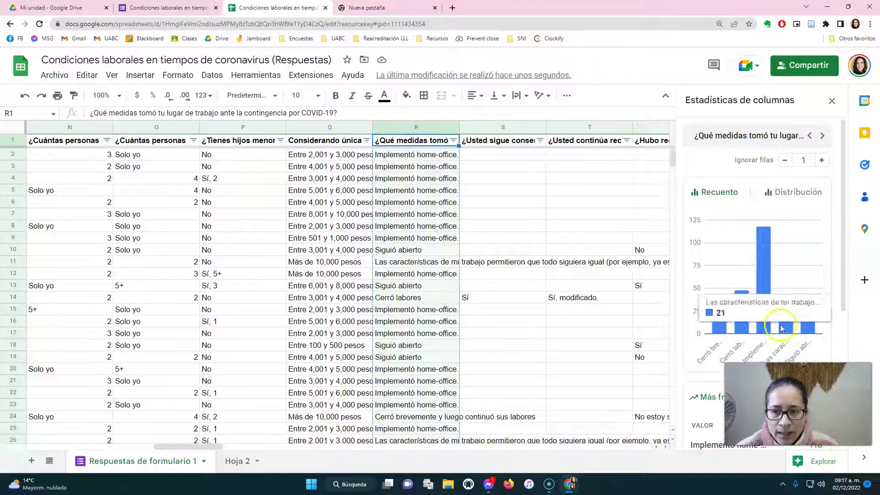
mouse_move(803, 327)
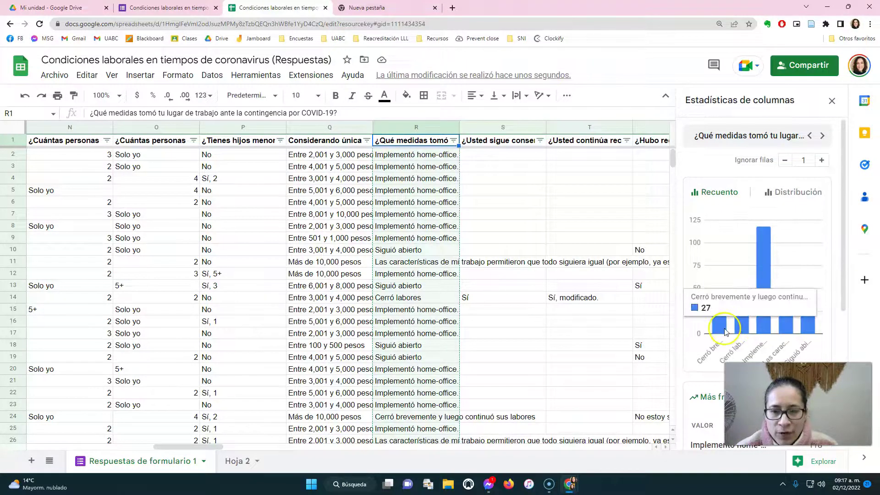
Filter the Género column to Masculino only, excluding Femenino and Prefiero no decirlo.
drag(209, 446, 90, 448)
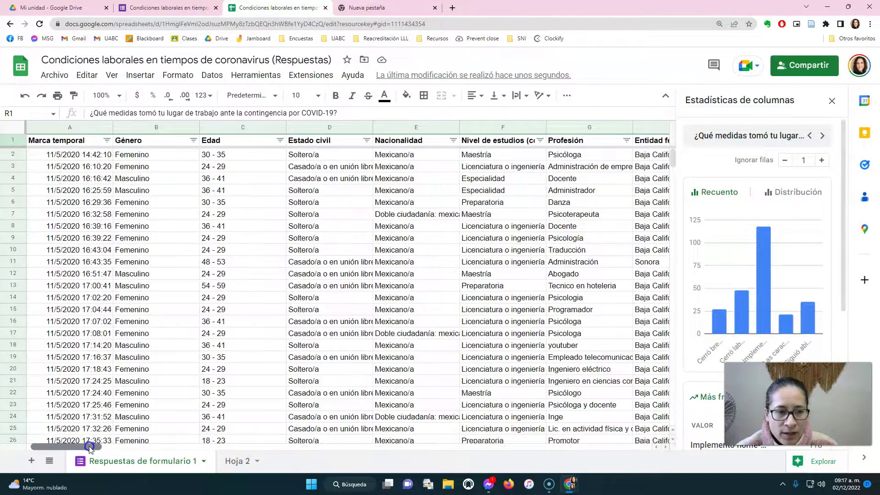
click(193, 141)
click(83, 331)
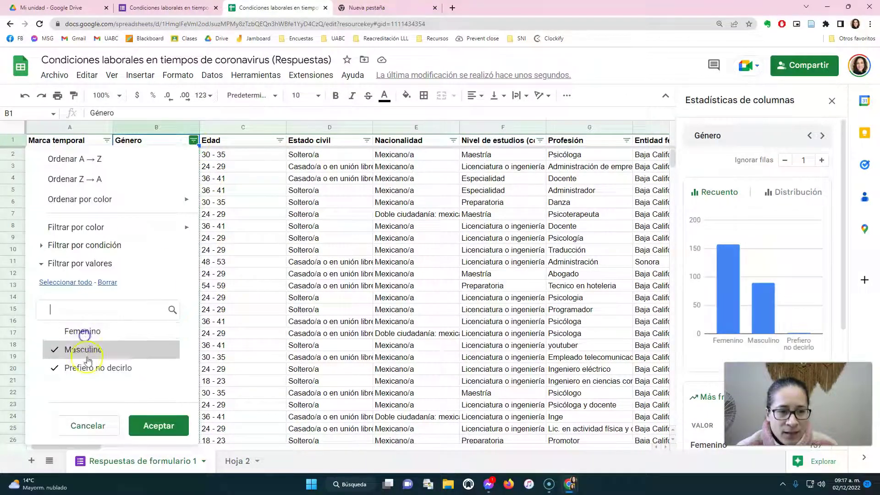
click(95, 368)
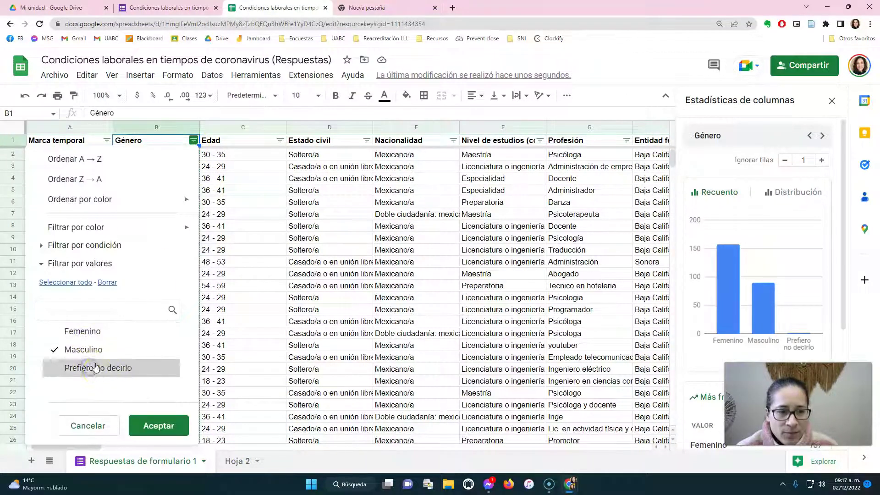
click(151, 425)
Show the column R workplace measures statistics for the Masculino responses and examine the count for each measure.
drag(91, 448, 219, 450)
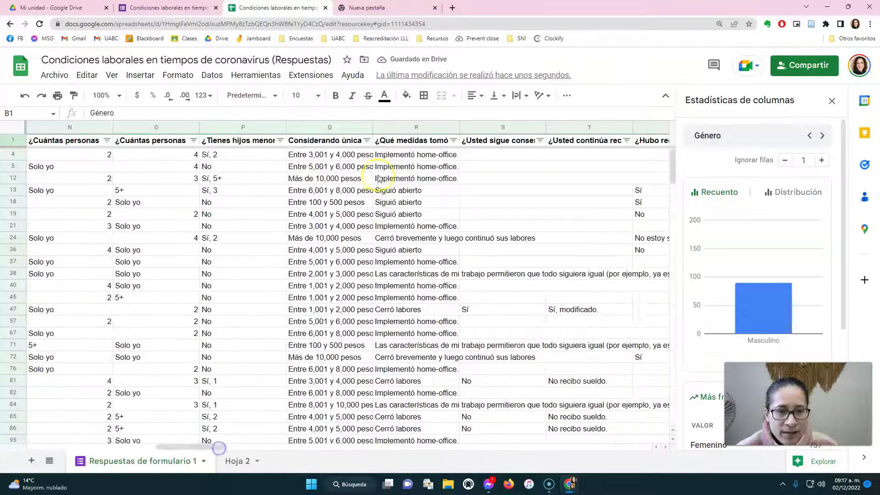
click(412, 141)
mouse_move(744, 310)
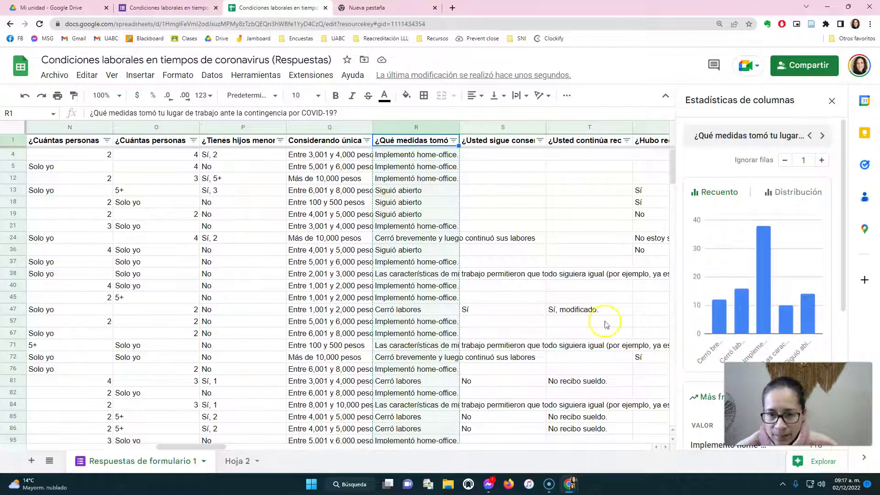
Include all values in the Género filter again: Masculino, Femenino and Prefiero no decirlo.
drag(221, 447, 95, 450)
click(193, 140)
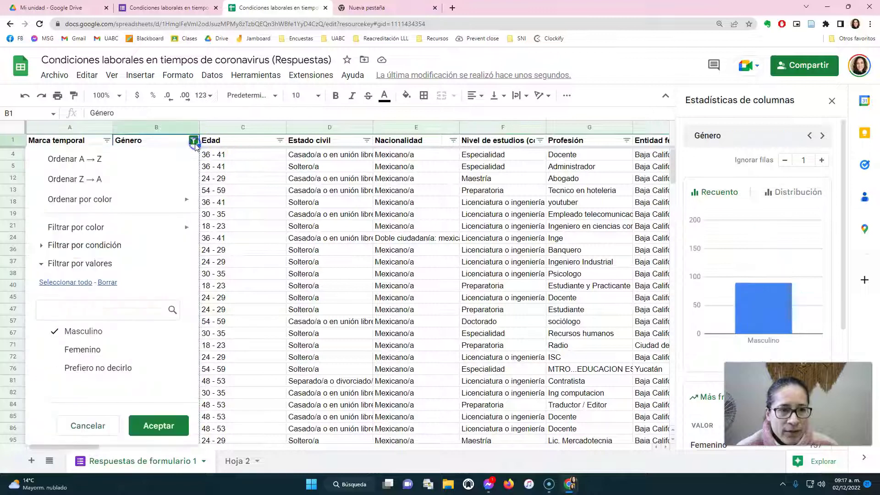
click(71, 285)
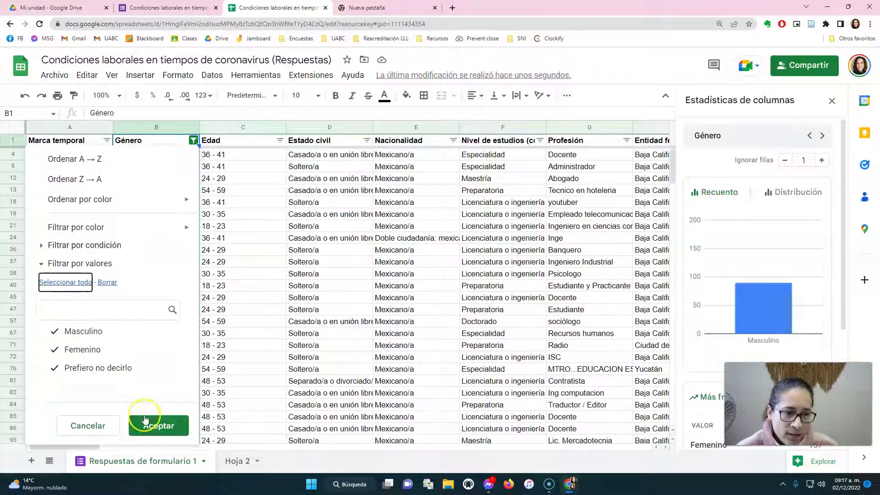
click(159, 425)
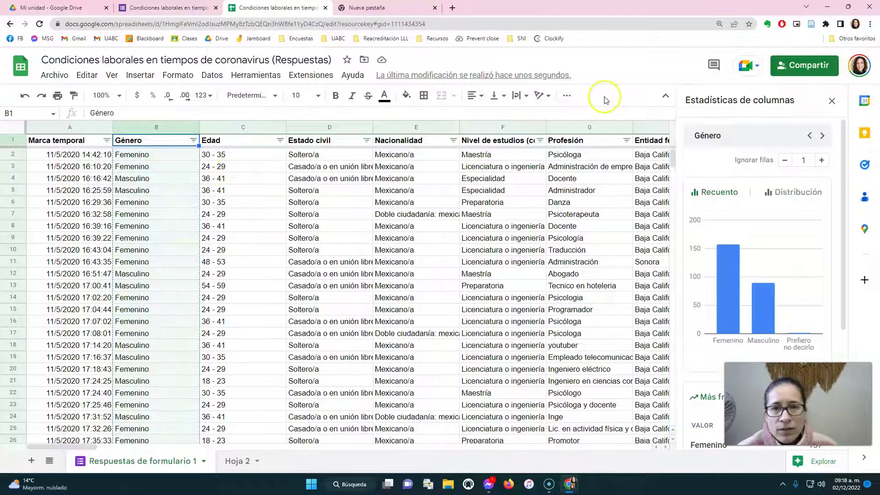
Bring the window with the Hoja 2 summary table back into view and maximize it.
click(565, 97)
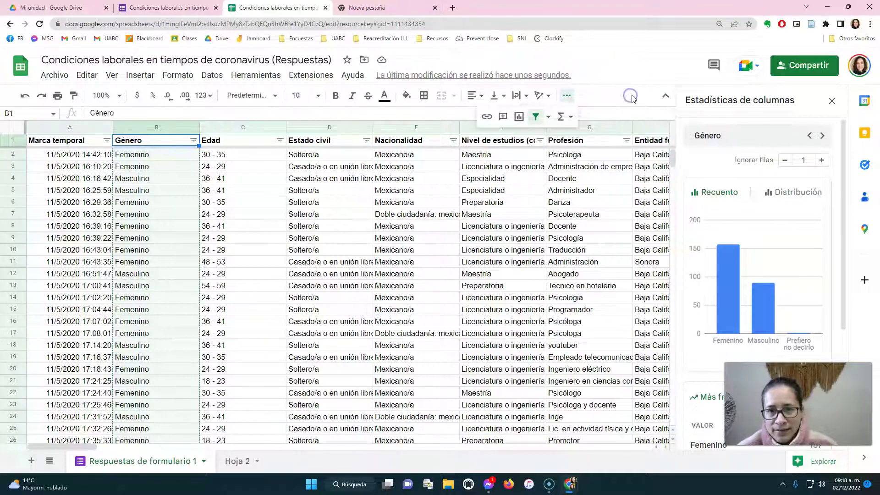
click(628, 116)
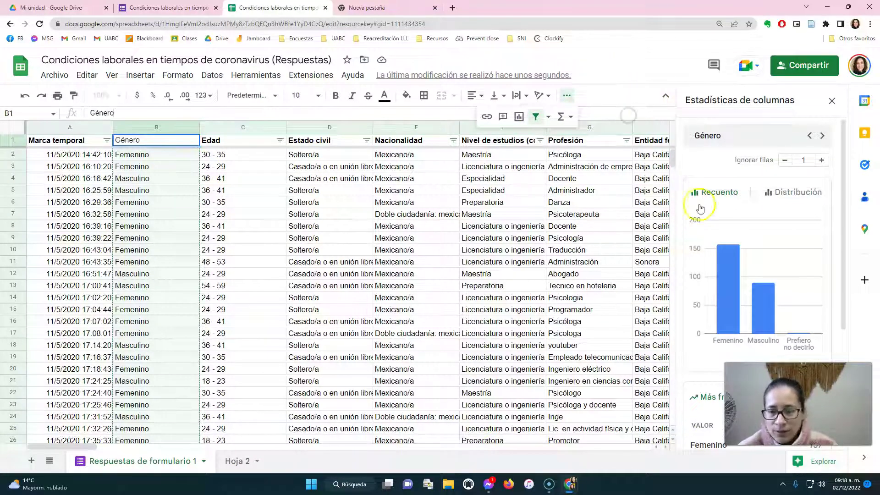
drag(879, 45, 386, 85)
click(677, 82)
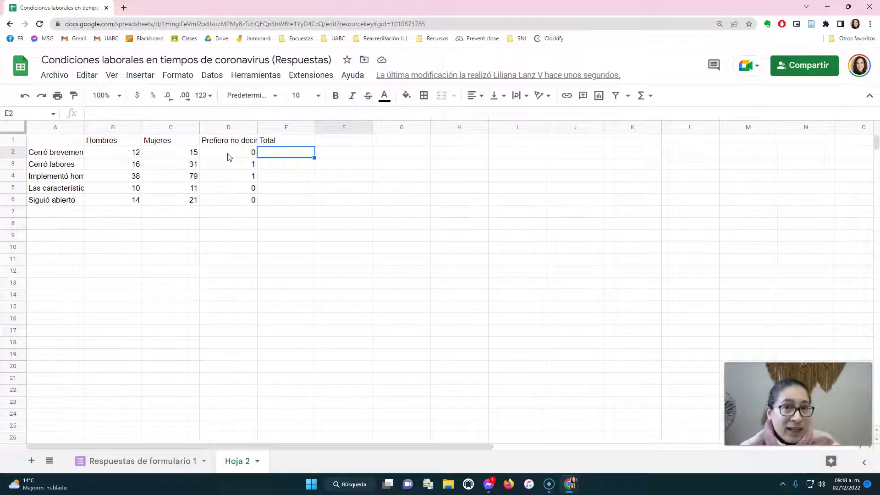
Enter the formula =SUMA(B2:D2) in cell E2 under Total to add up the first measure's gender counts.
click(309, 178)
click(307, 156)
text(=)
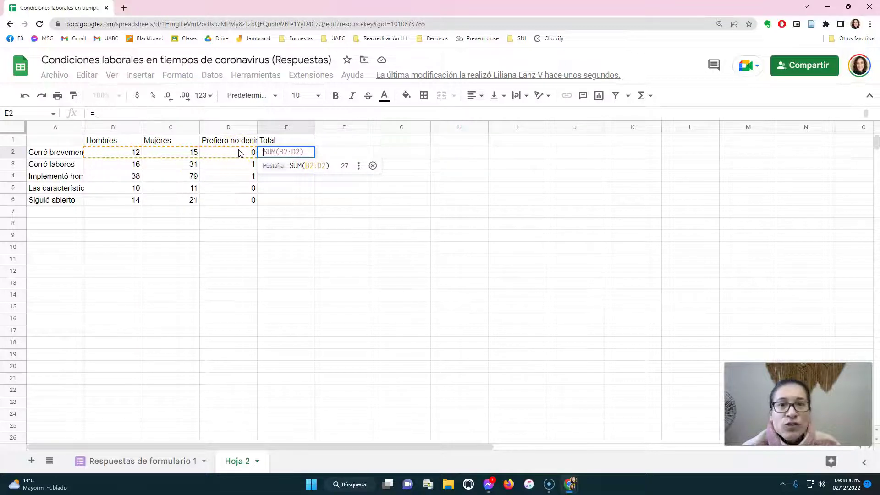
text(sum)
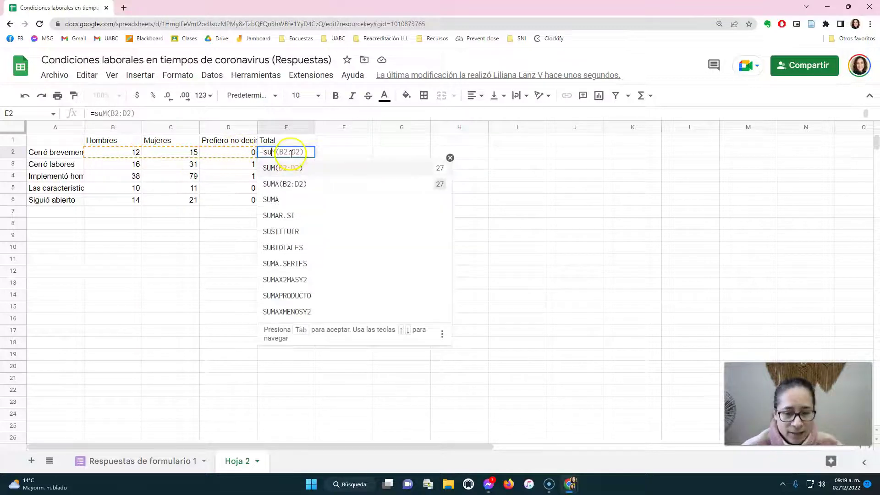
key(Tab)
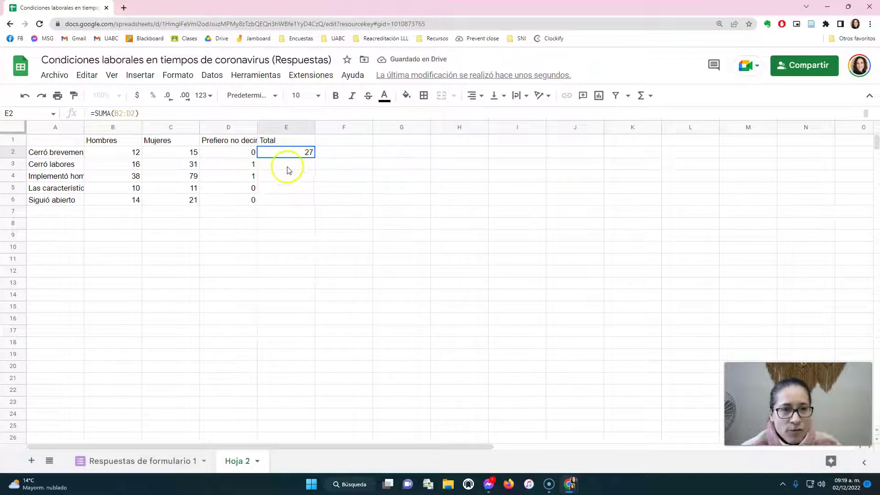
Fill the sum formula from E2 down through E6 to total the remaining workplace measures.
click(311, 176)
click(301, 152)
drag(313, 157, 316, 195)
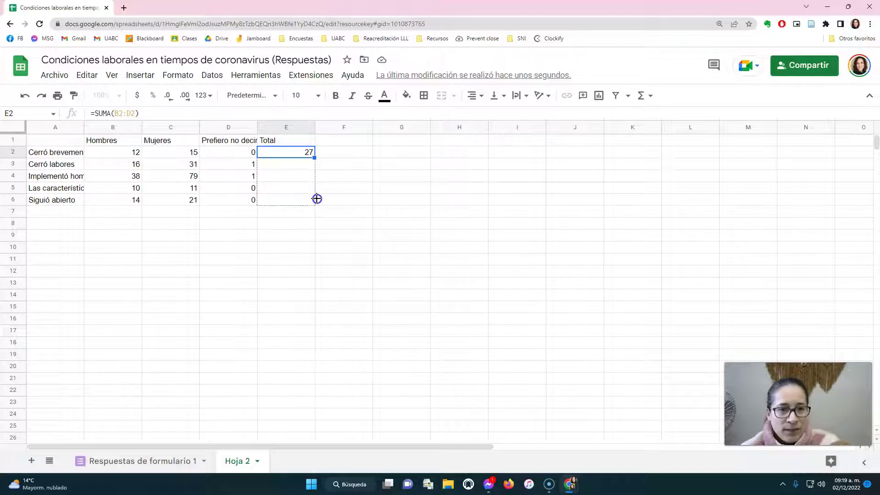
drag(317, 198, 315, 198)
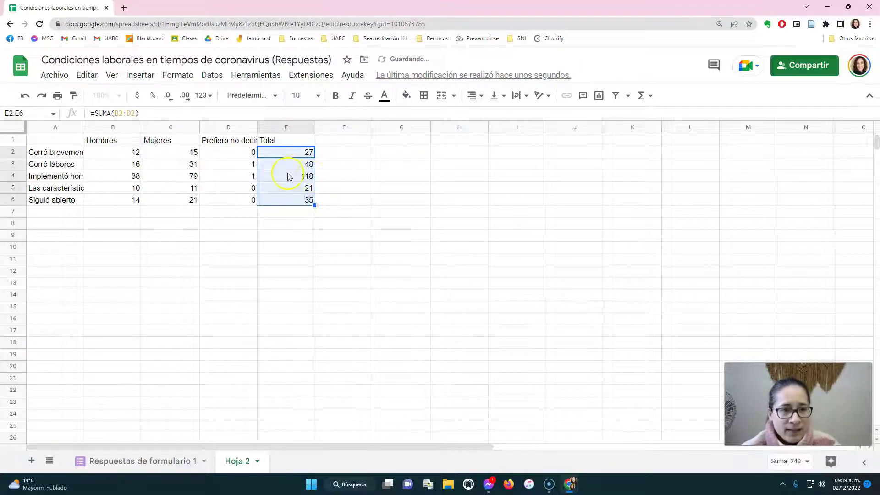
Check the sum formula and total of each workplace measure in cells E2 to E6.
click(303, 164)
click(306, 179)
click(280, 180)
click(281, 188)
click(280, 198)
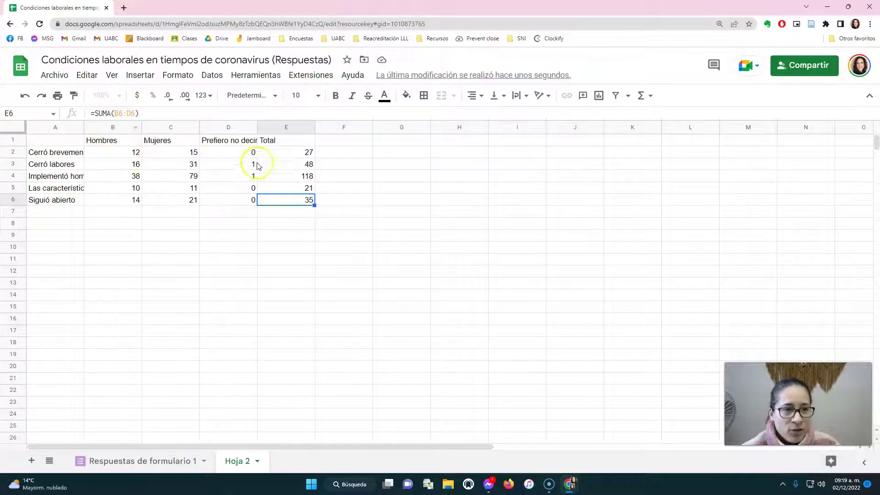
click(280, 153)
click(273, 164)
click(286, 176)
click(284, 187)
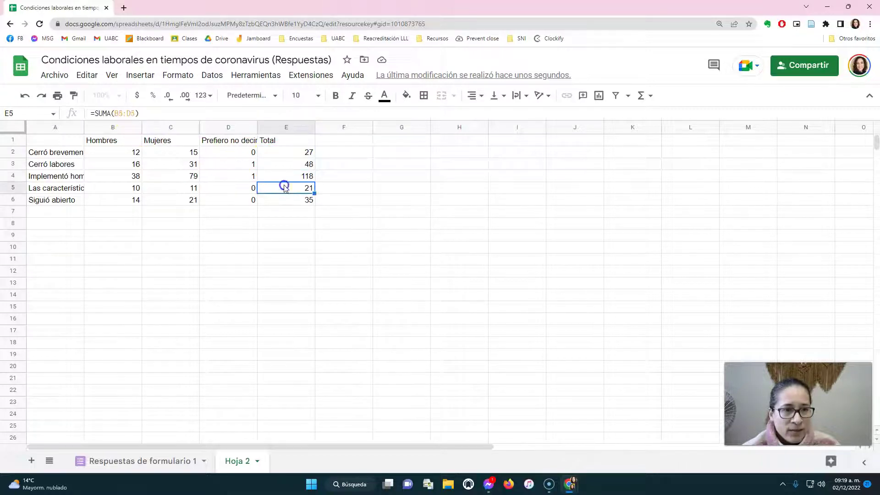
click(285, 202)
click(297, 293)
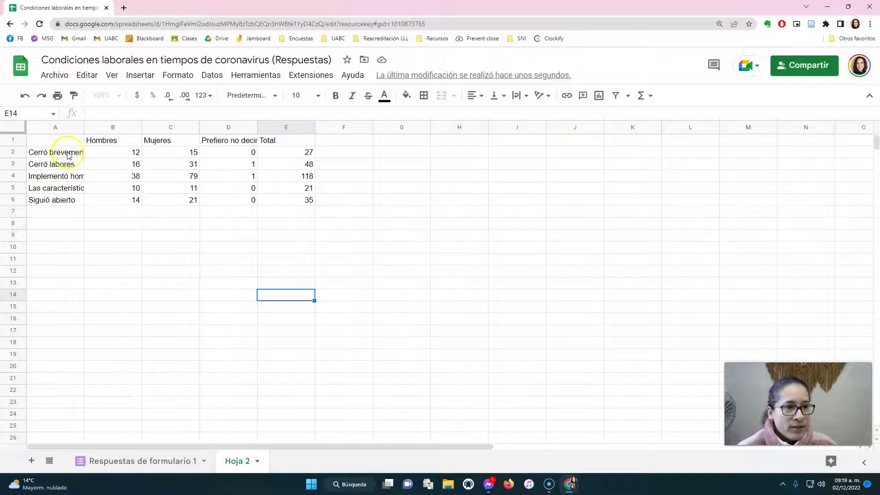
Insert a chart from the range A1:D6, leaving out the Total column, and place it directly below the summary table.
drag(65, 140, 228, 202)
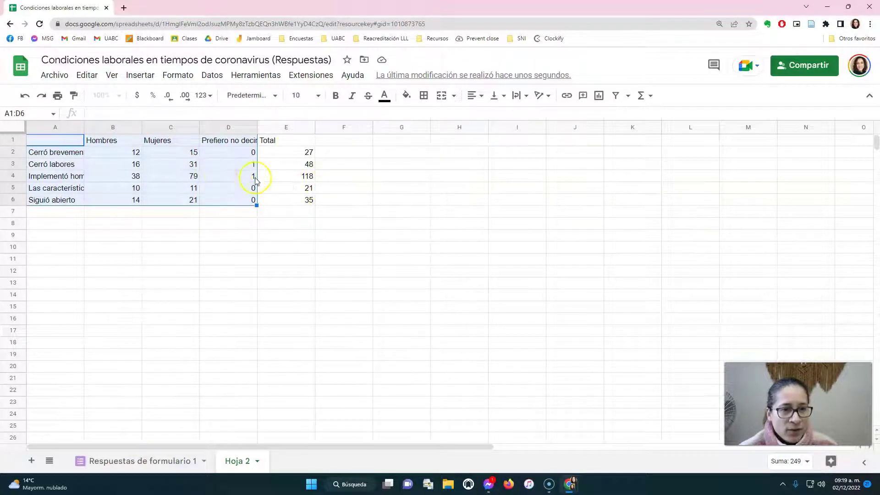
click(215, 246)
drag(69, 140, 234, 198)
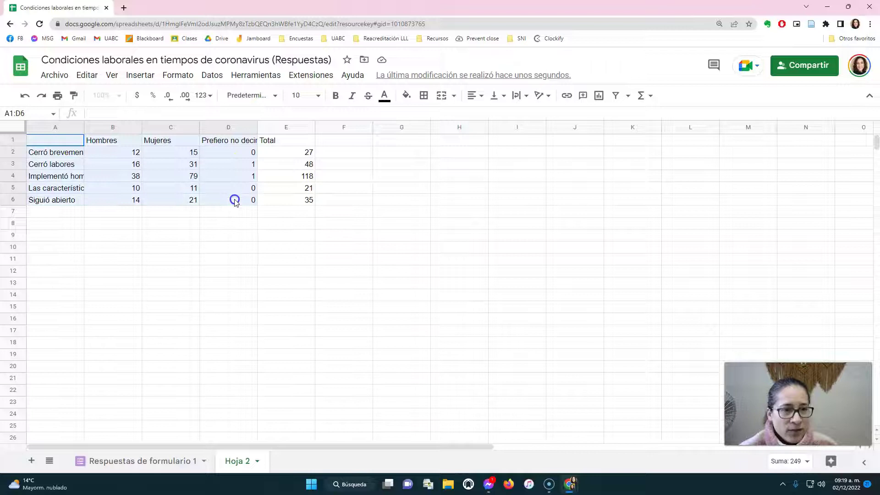
click(142, 75)
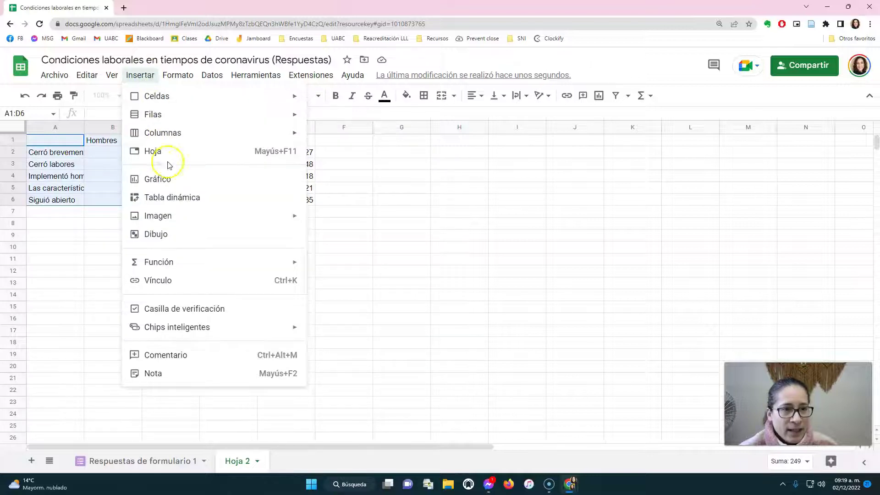
click(168, 182)
click(169, 181)
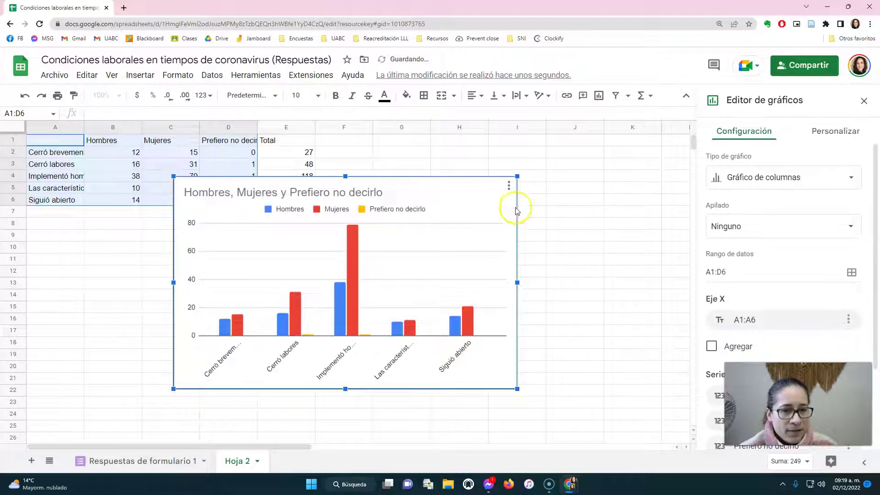
drag(478, 191, 352, 228)
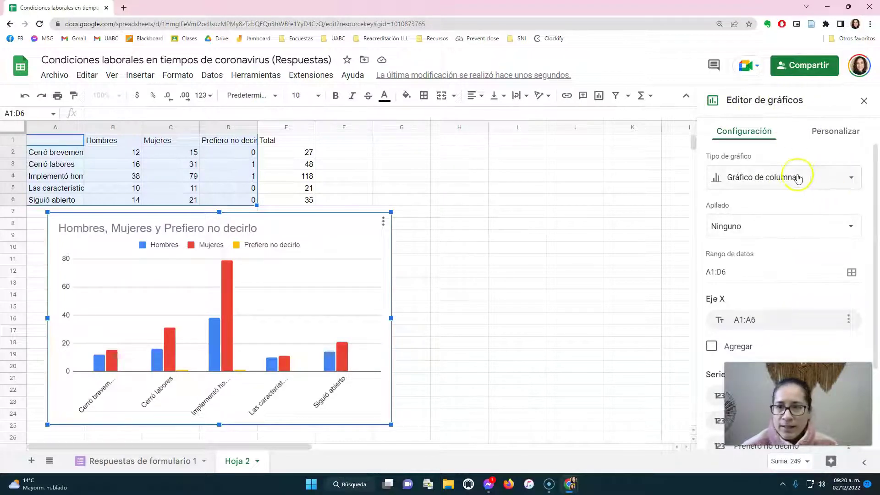
Change the chart type from columns to Gráfico de barras apiladas.
click(768, 184)
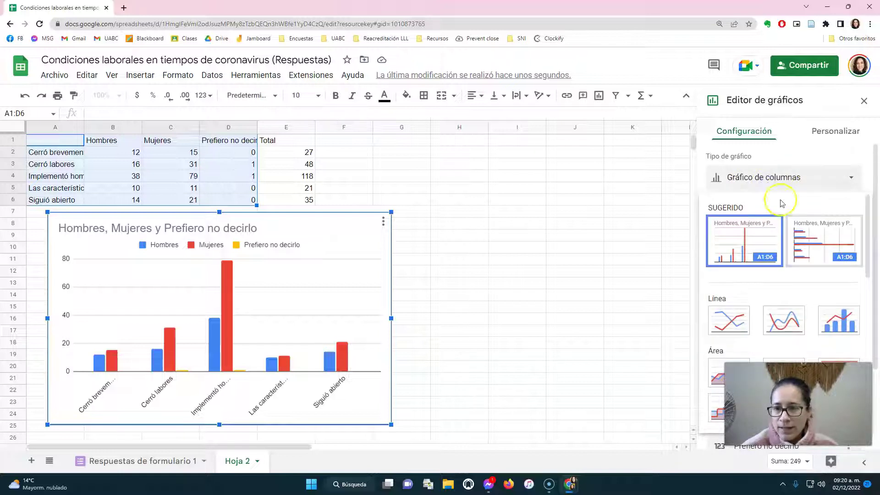
scroll(803, 247, down, 3)
scroll(802, 247, down, 3)
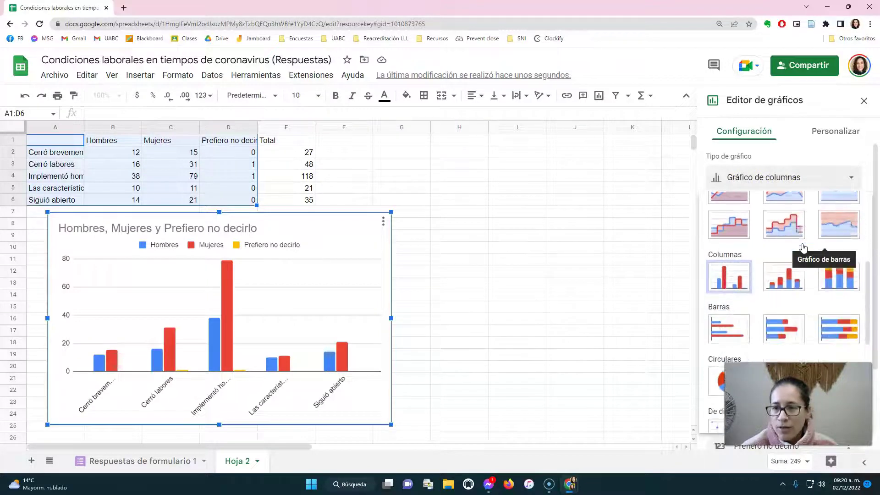
scroll(802, 247, up, 1)
click(785, 236)
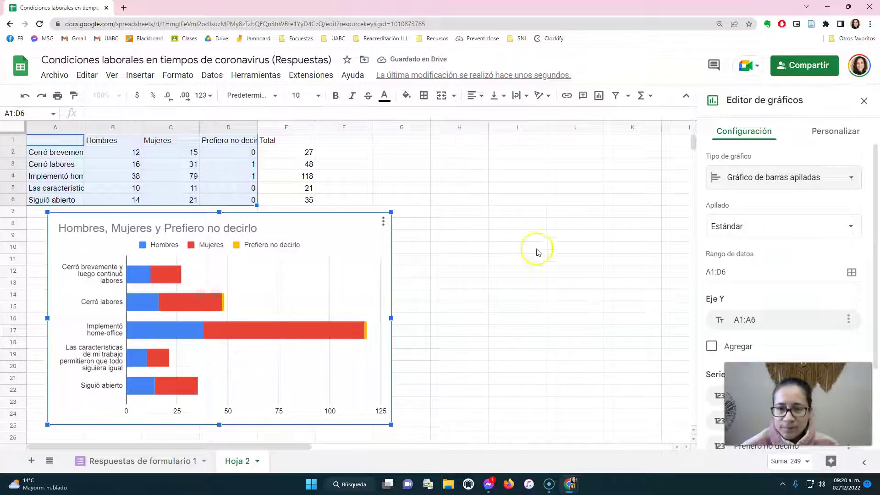
Remove the Prefiero no decirlo series from the stacked bar chart and add the same series back.
scroll(728, 238, down, 2)
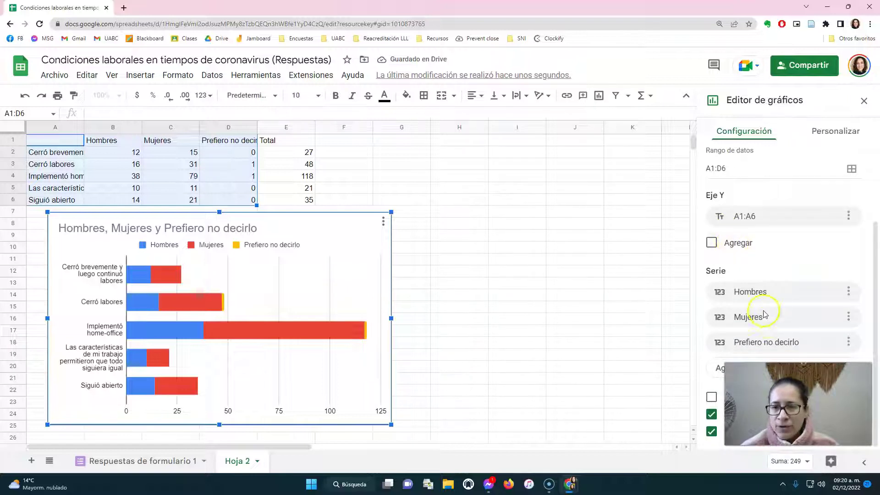
click(849, 344)
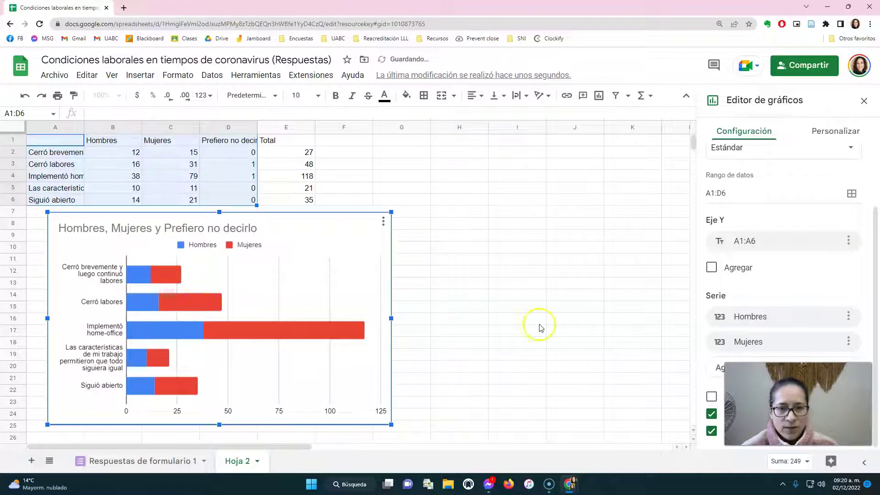
click(713, 369)
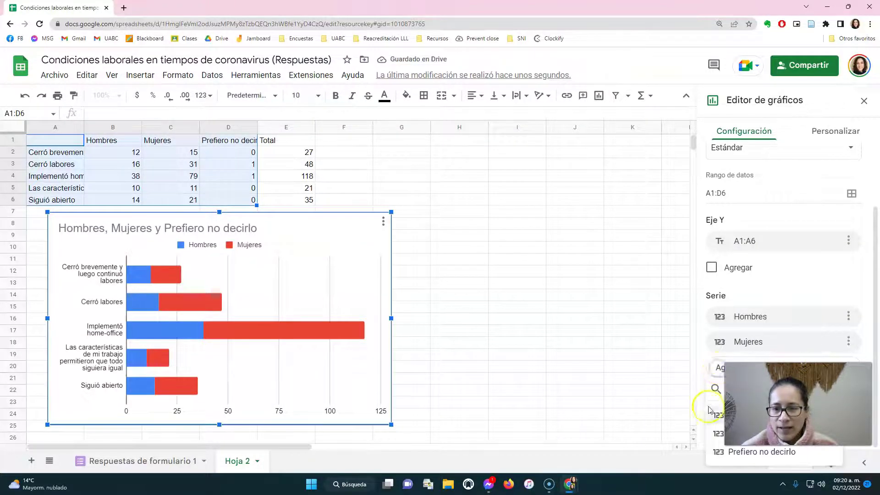
click(734, 451)
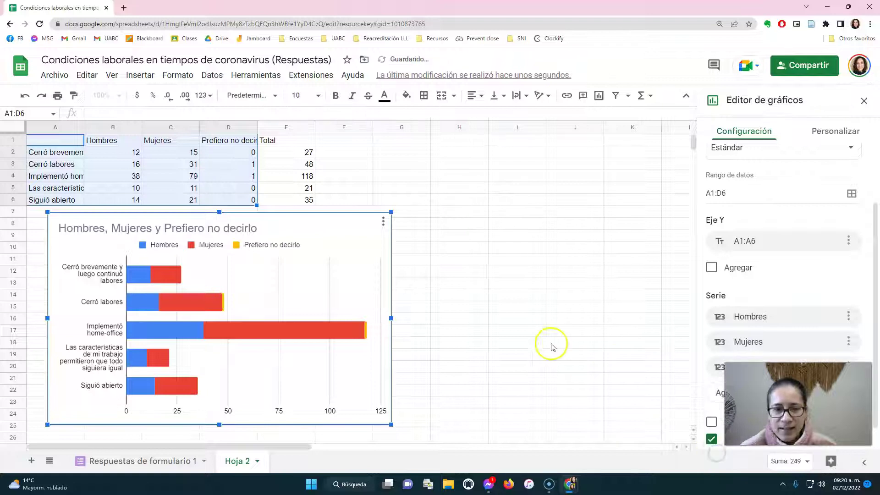
scroll(816, 252, down, 1)
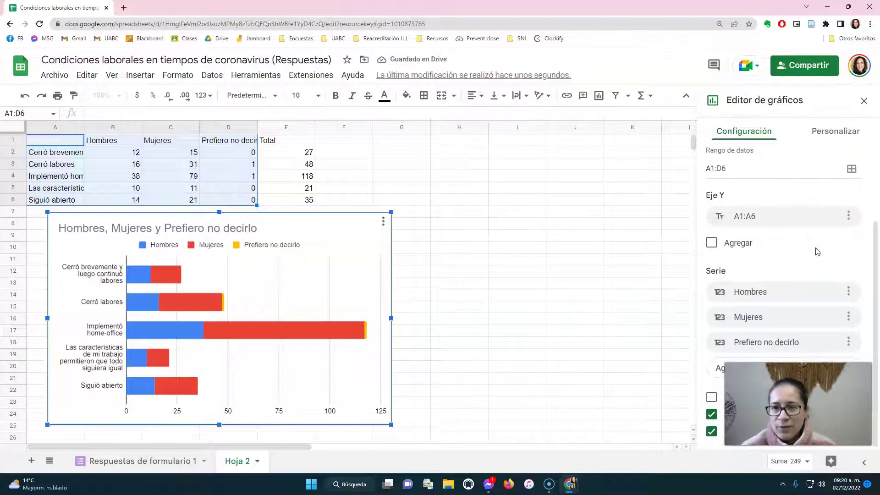
Close the chart editor and select the stacked bar chart below the summary table.
scroll(817, 252, up, 3)
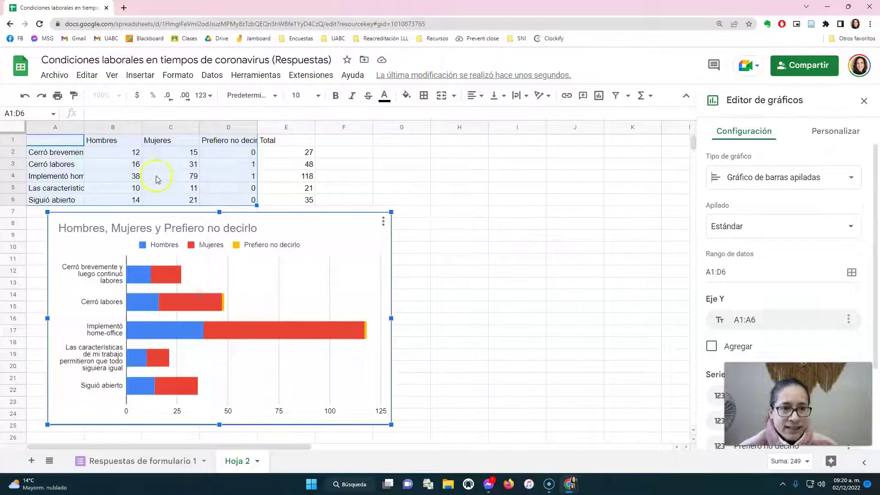
click(452, 202)
click(341, 232)
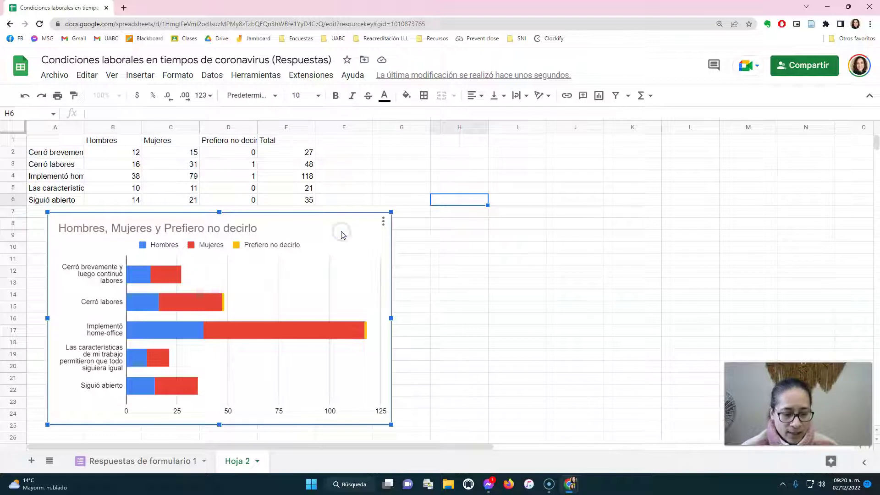